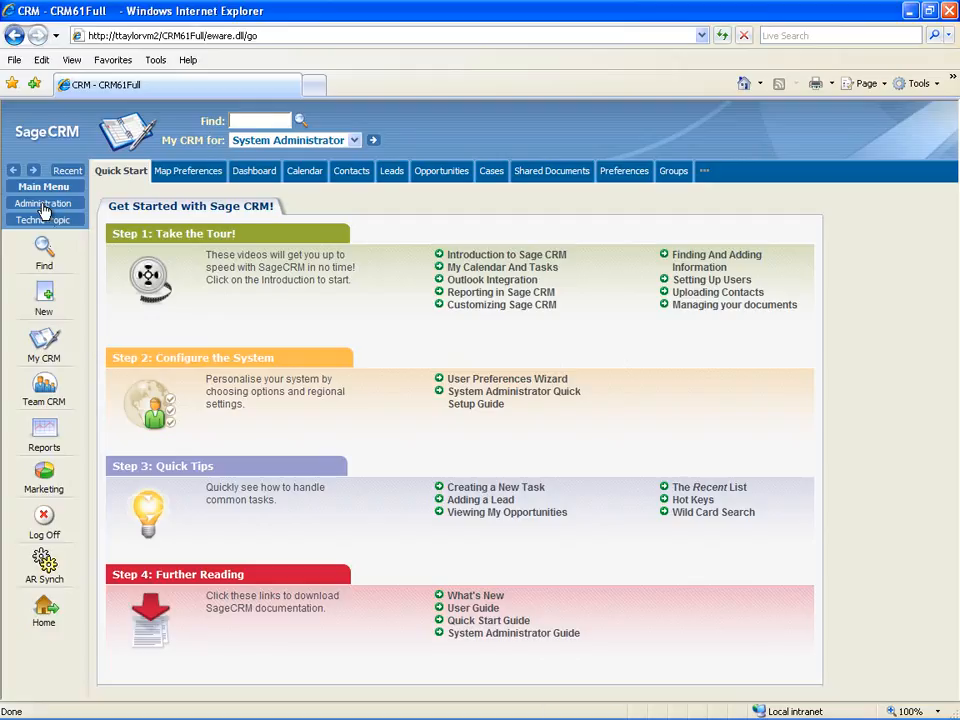
- Start a new field in the Company entity customization and set its entry type to Selection
click(43, 205)
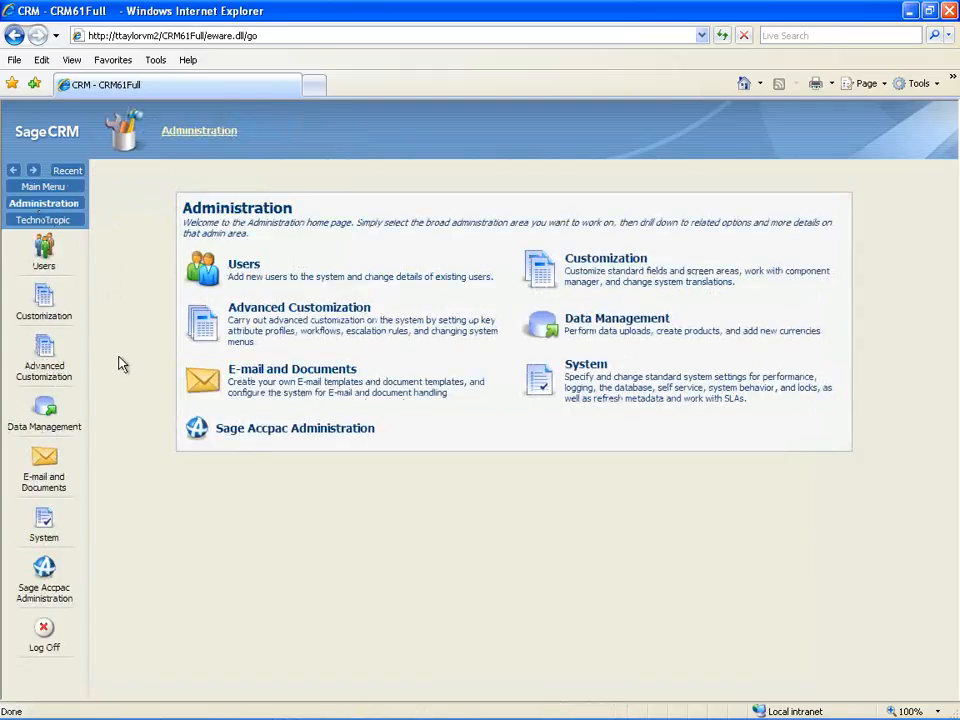
right_click(47, 300)
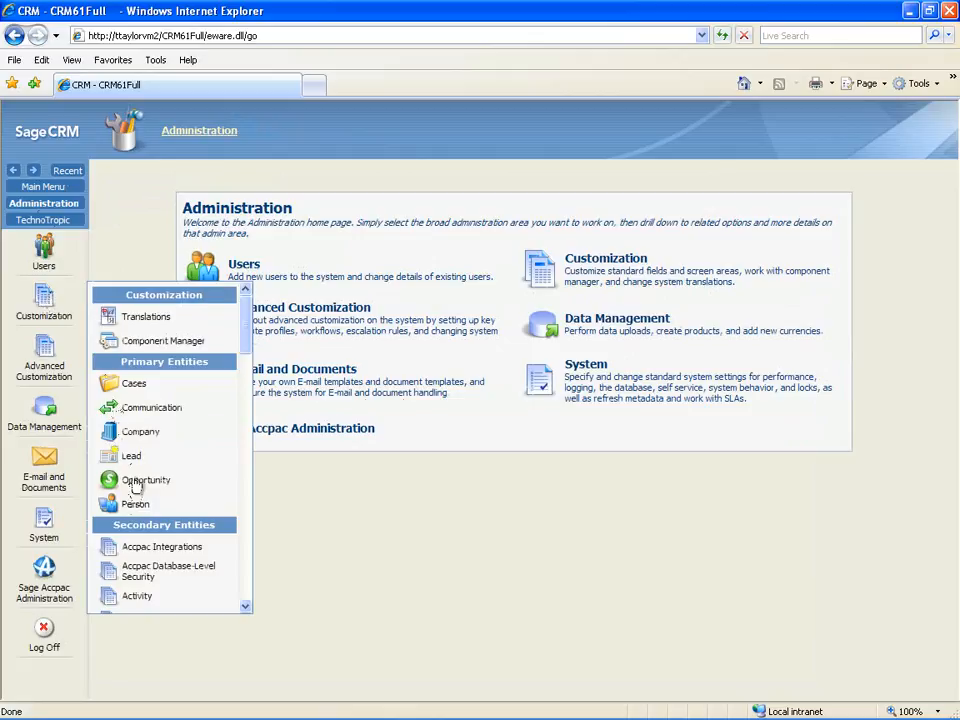
click(128, 437)
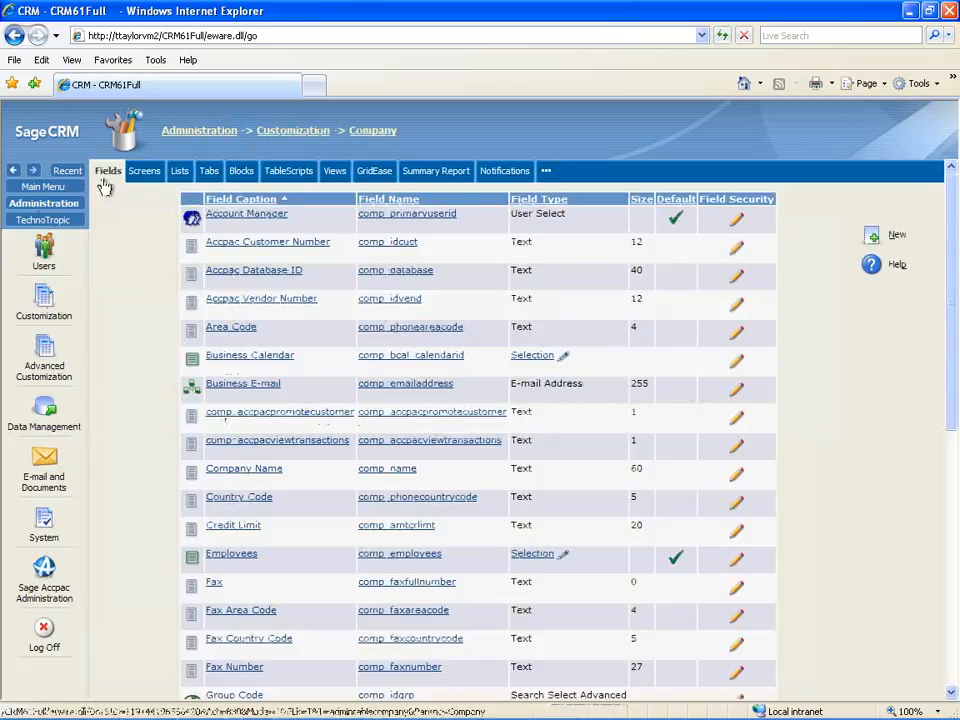
click(871, 238)
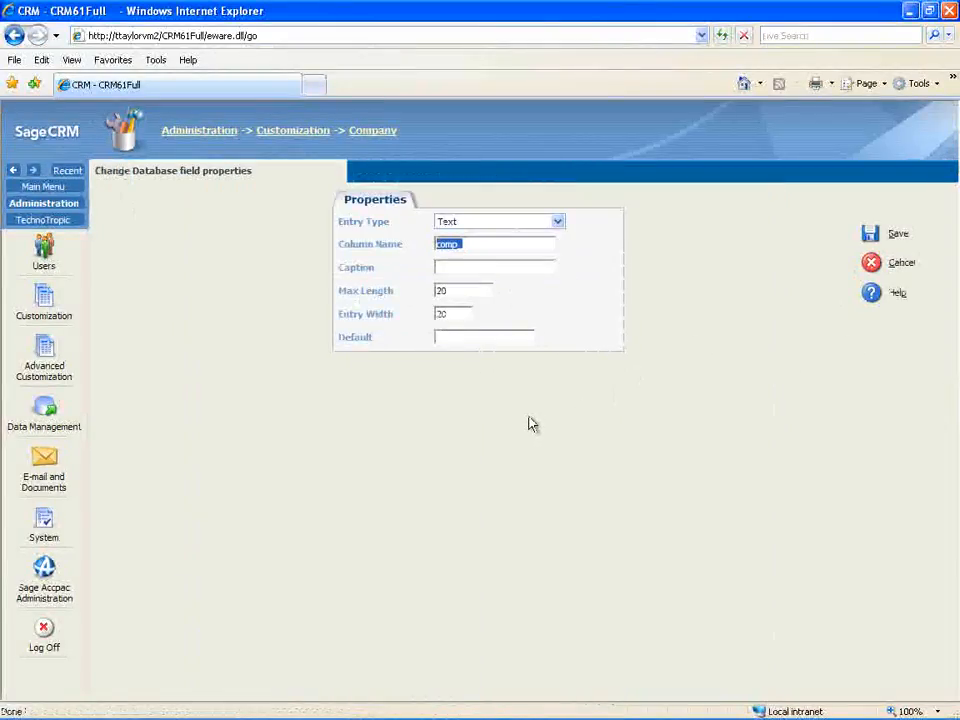
click(497, 224)
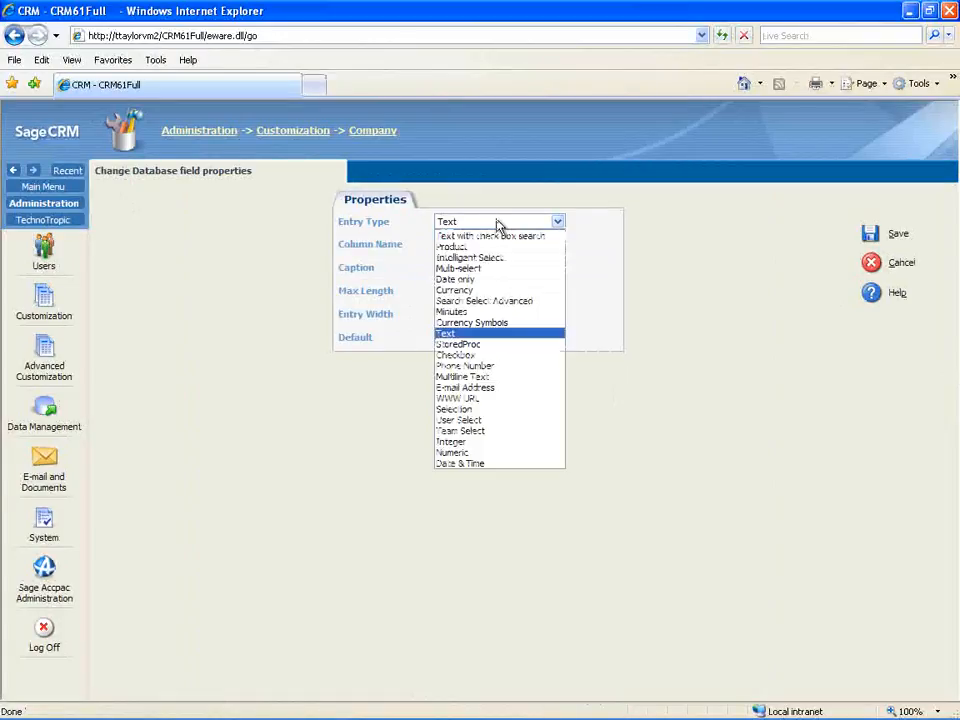
click(471, 410)
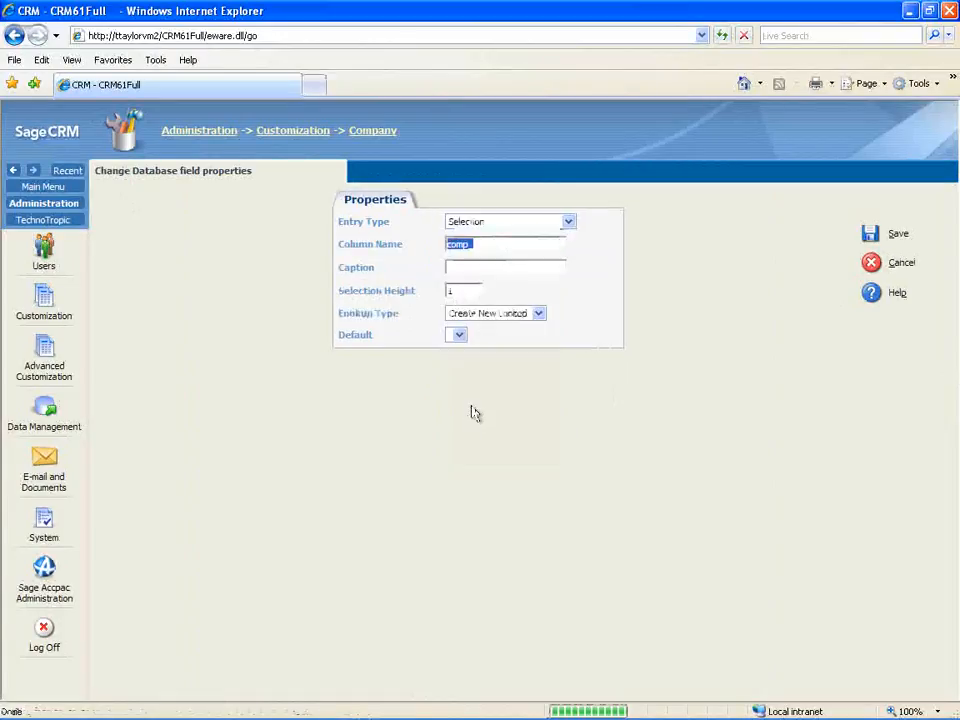
- Name the column comp_football, caption it Football Teams, set the lookup type to Create New Lookup and save the field
click(491, 244)
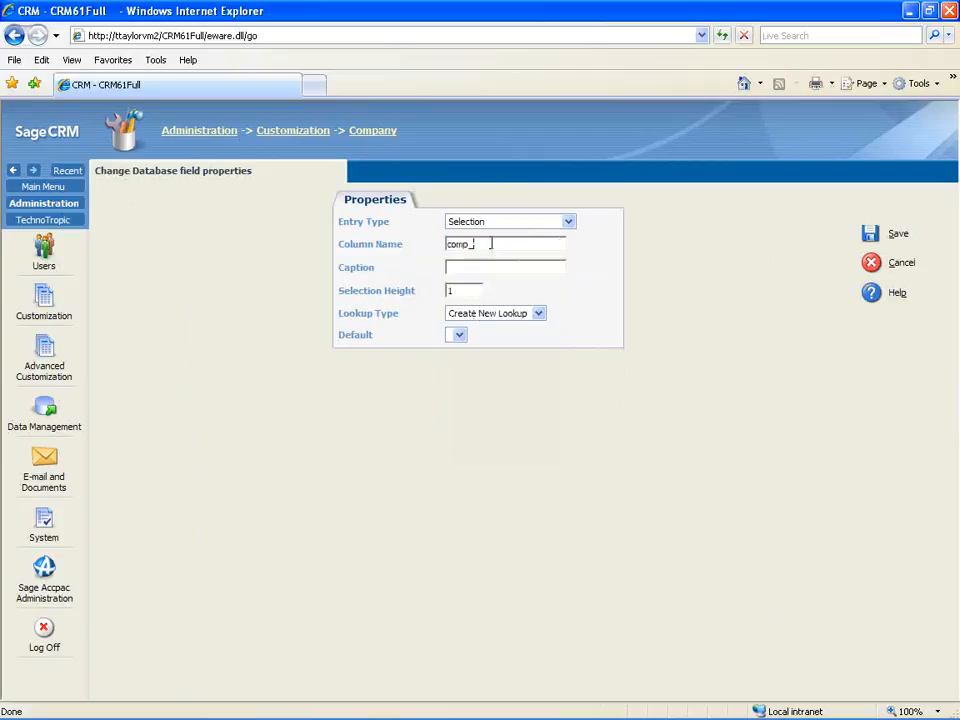
text(_fpol)
click(476, 267)
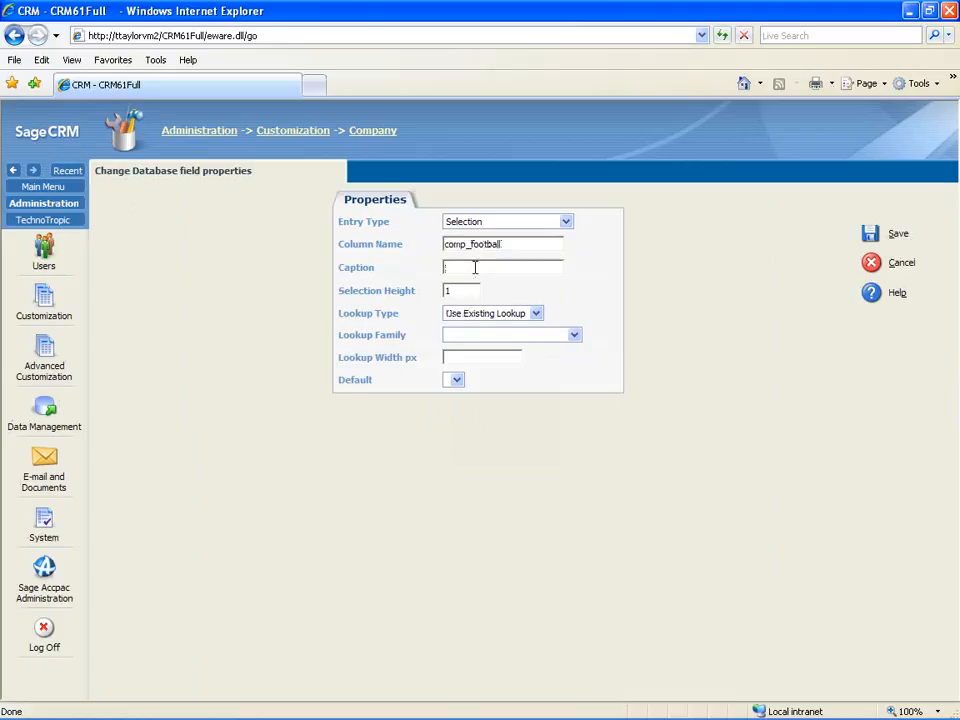
text(Football Teams)
click(463, 313)
click(463, 339)
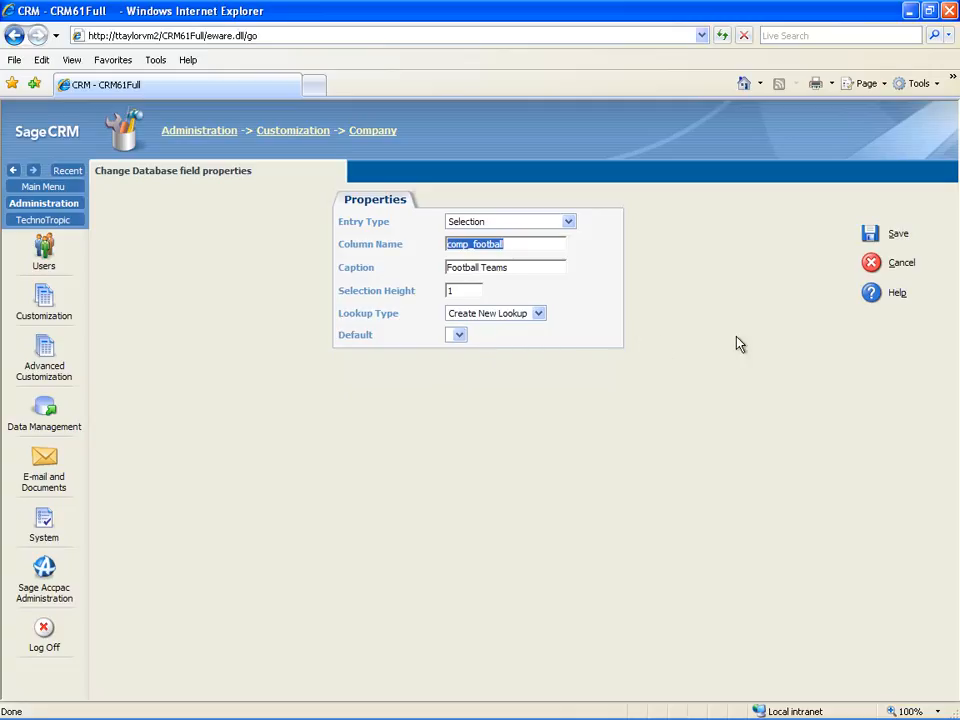
click(870, 234)
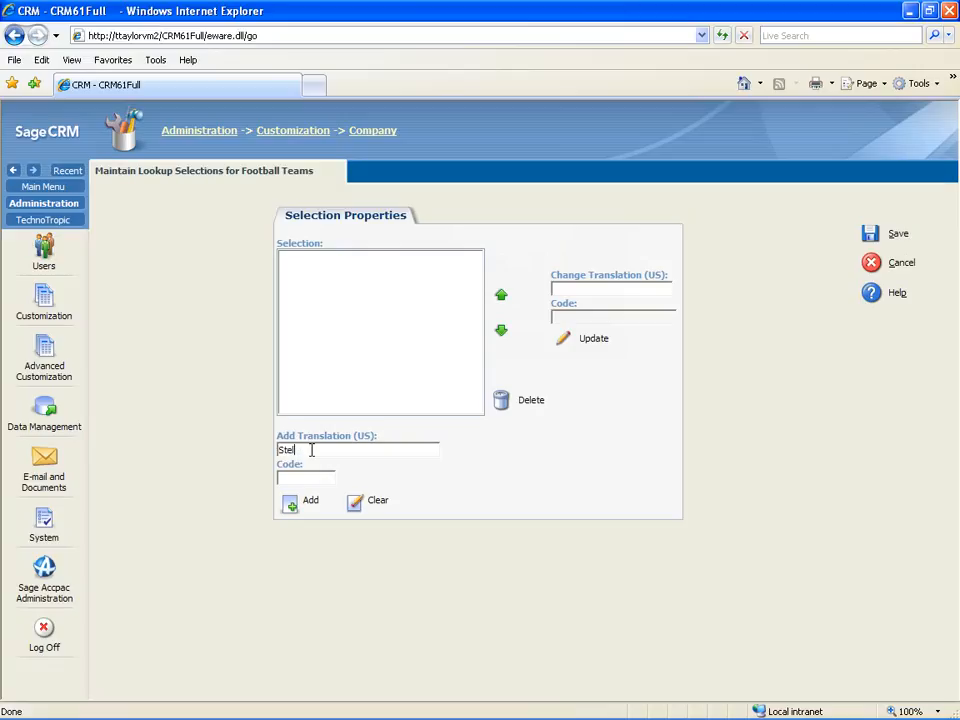
- Add a Steelers selection with the code Steelers to the Football Teams lookup, and clear the entry fields
text(l)
text(Stee)
click(314, 450)
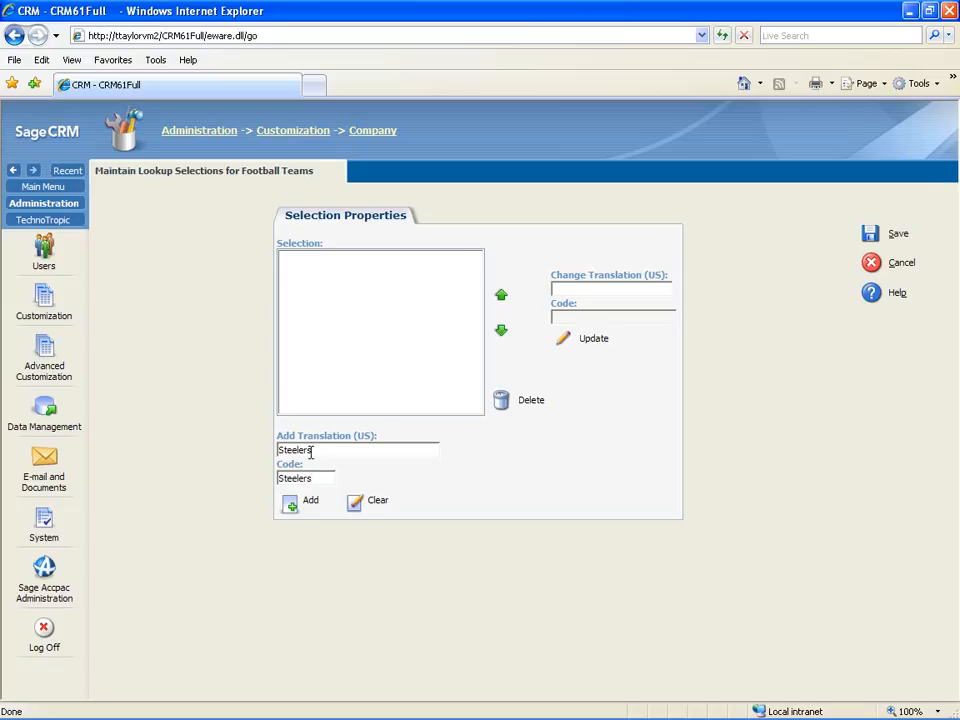
click(292, 504)
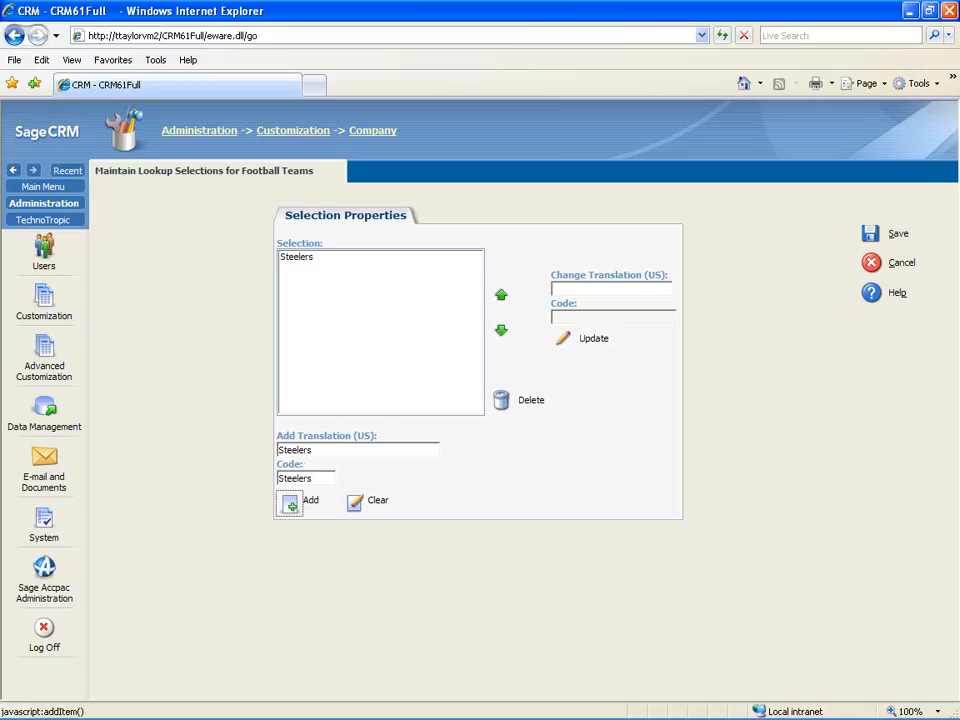
click(358, 505)
- Add a 49rs selection with the code 49rs to the Football Teams lookup, and clear the entry fields
click(298, 450)
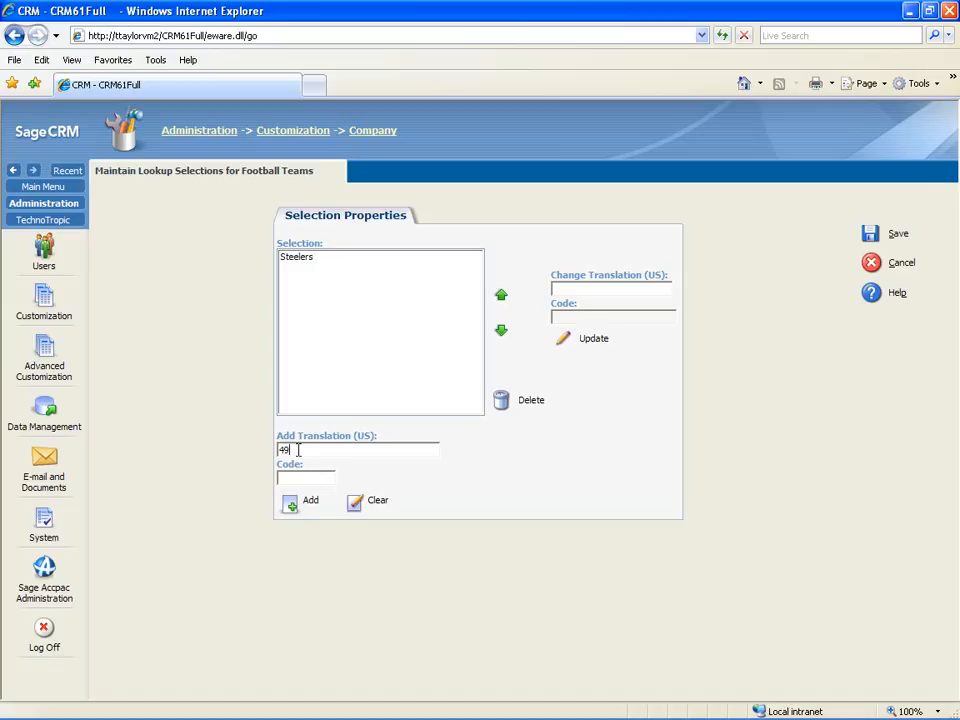
text(49)
key(Tab)
text(49rs)
click(290, 502)
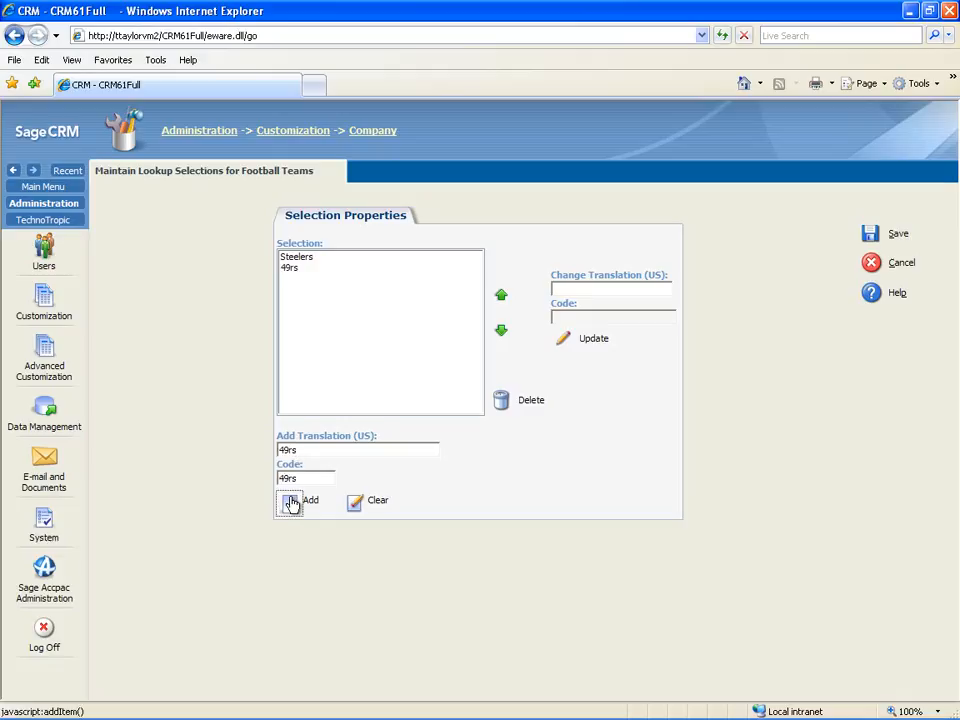
click(354, 502)
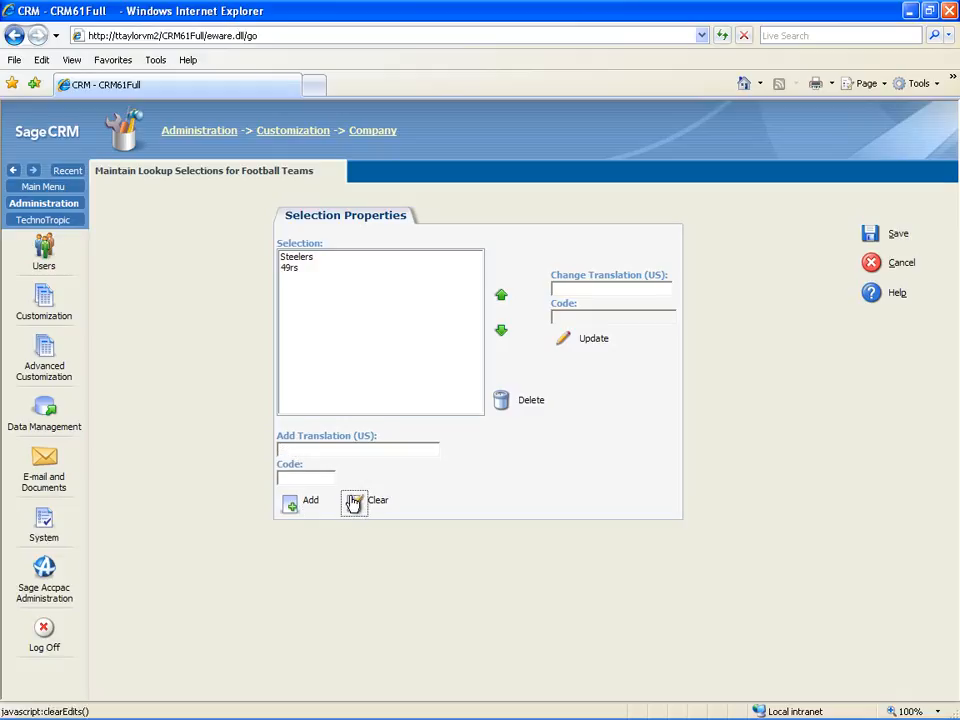
- Add a Falcons selection with the code Falcons to the Football Teams lookup
click(302, 450)
text(Falcons)
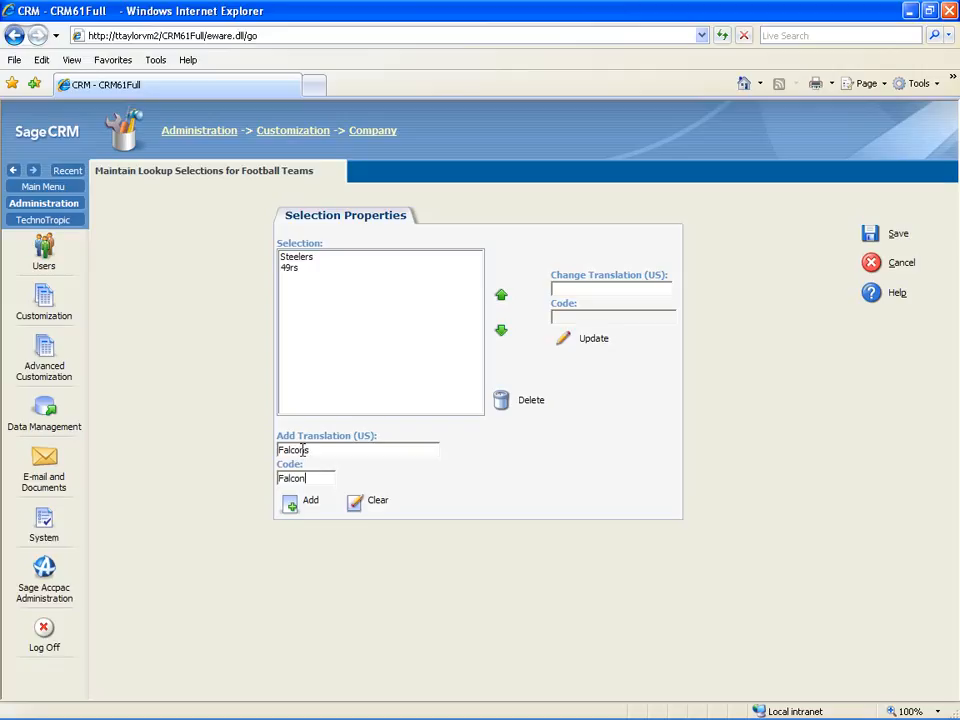
click(291, 505)
- Reorder the selections as 49rs, Falcons, Steelers and save the lookup
click(304, 279)
click(500, 298)
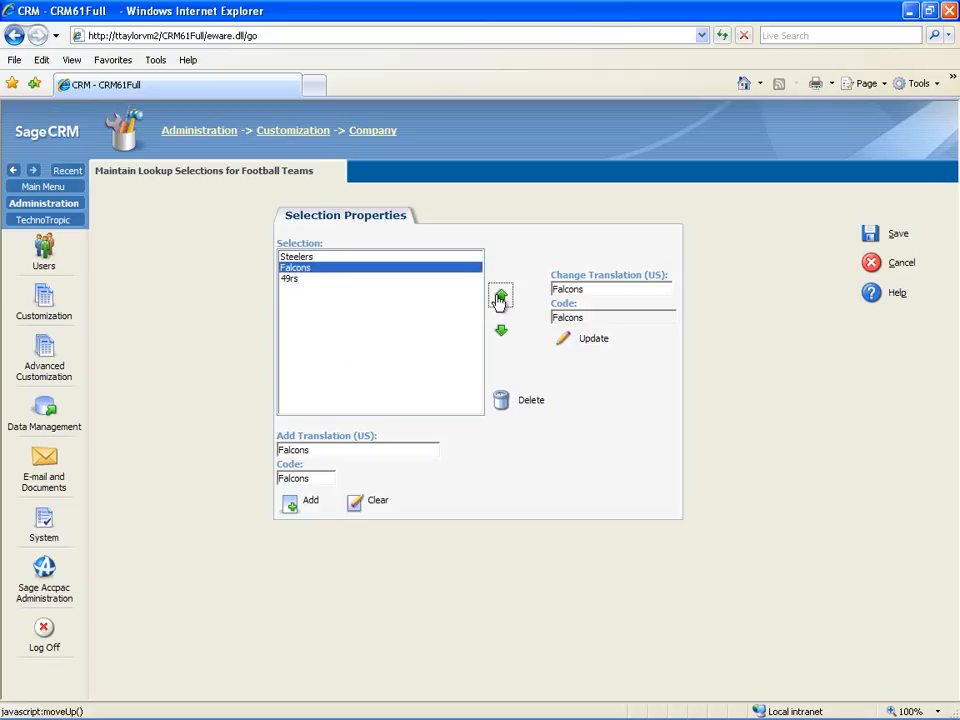
click(500, 298)
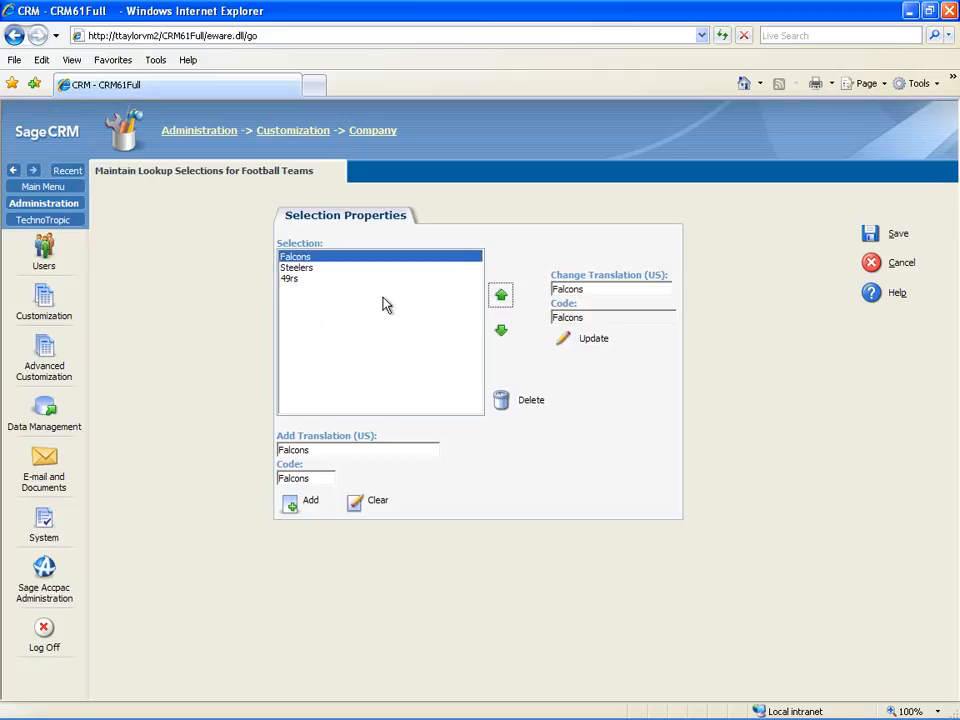
click(296, 280)
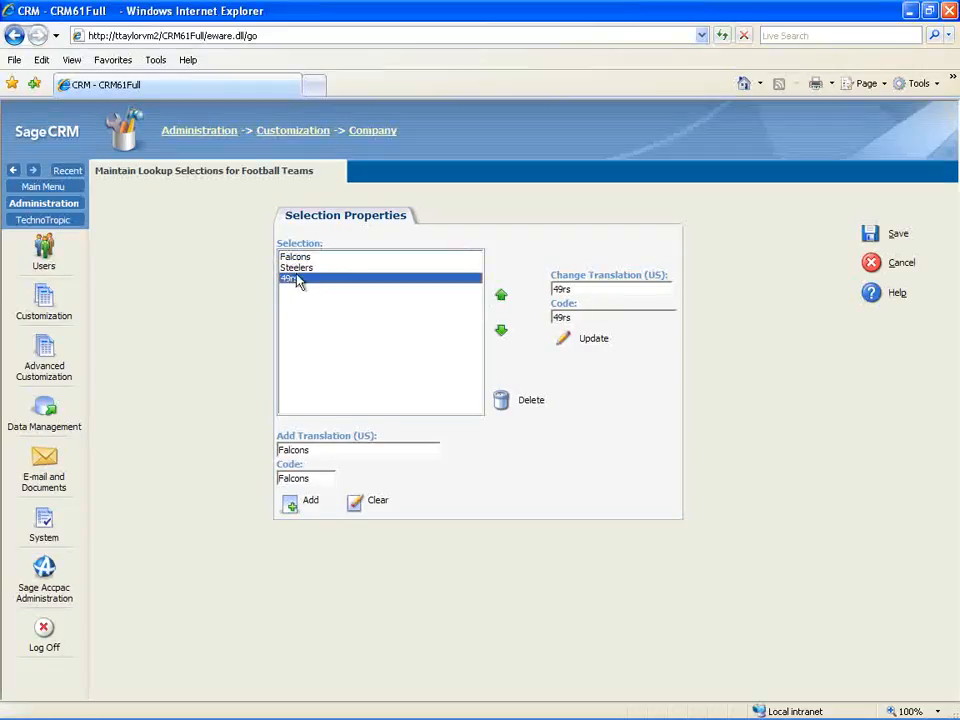
click(501, 297)
click(501, 297)
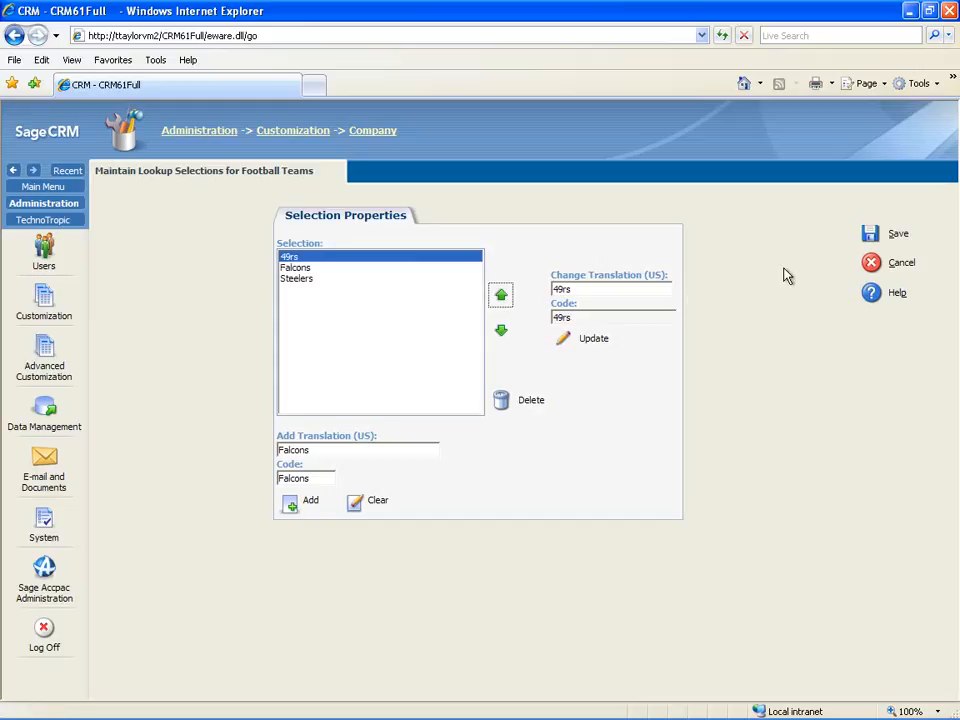
click(870, 237)
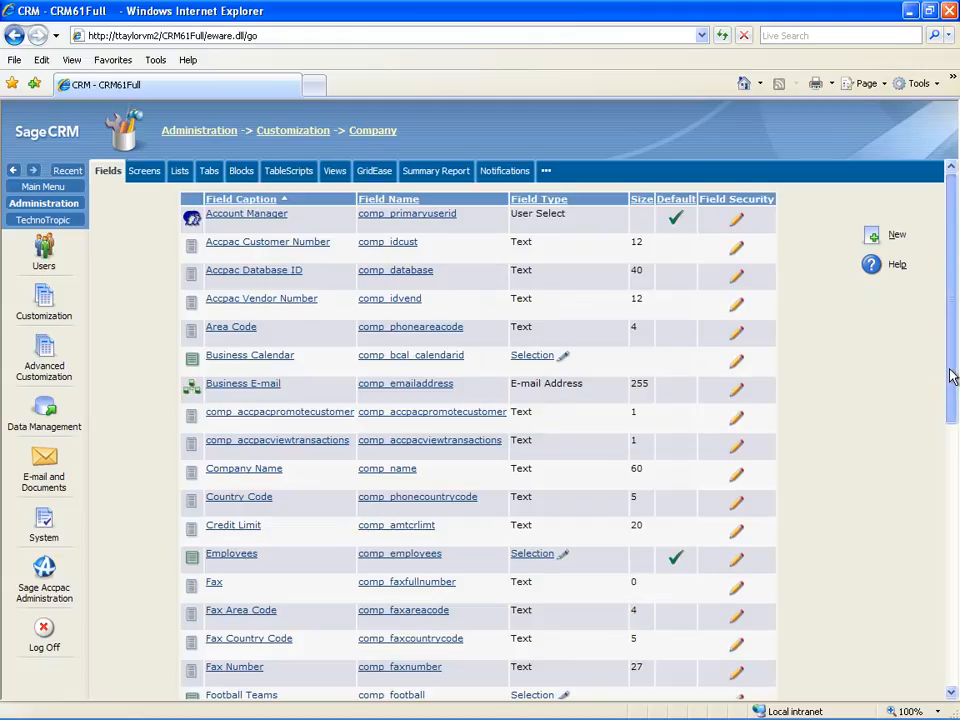
- Review the lookup selections of the Football Teams field in the Company field list without changing them
drag(953, 377, 950, 393)
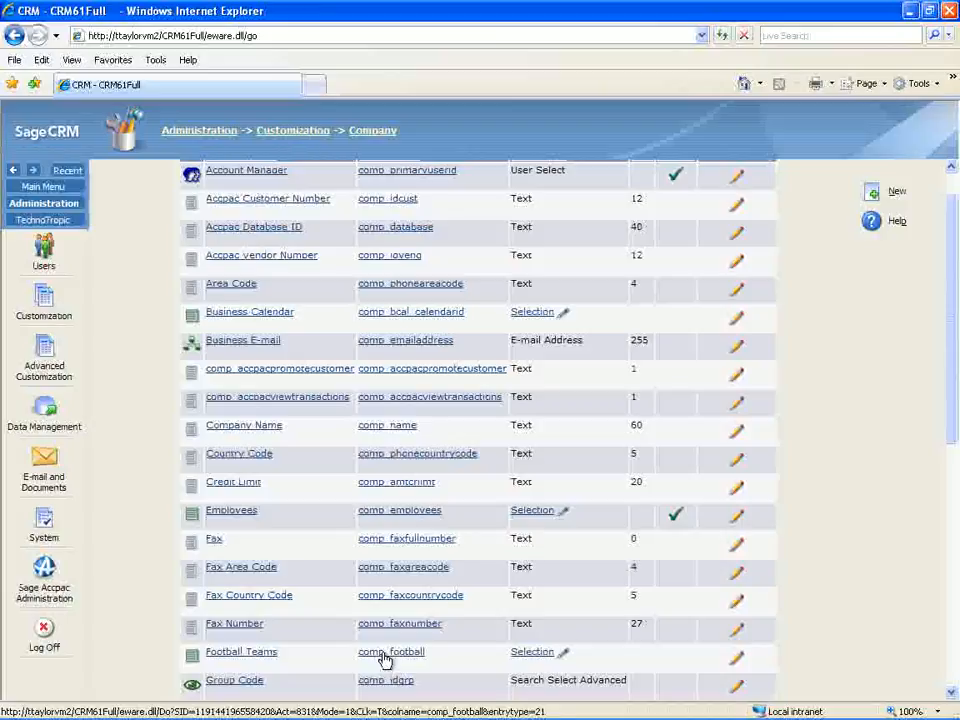
click(530, 655)
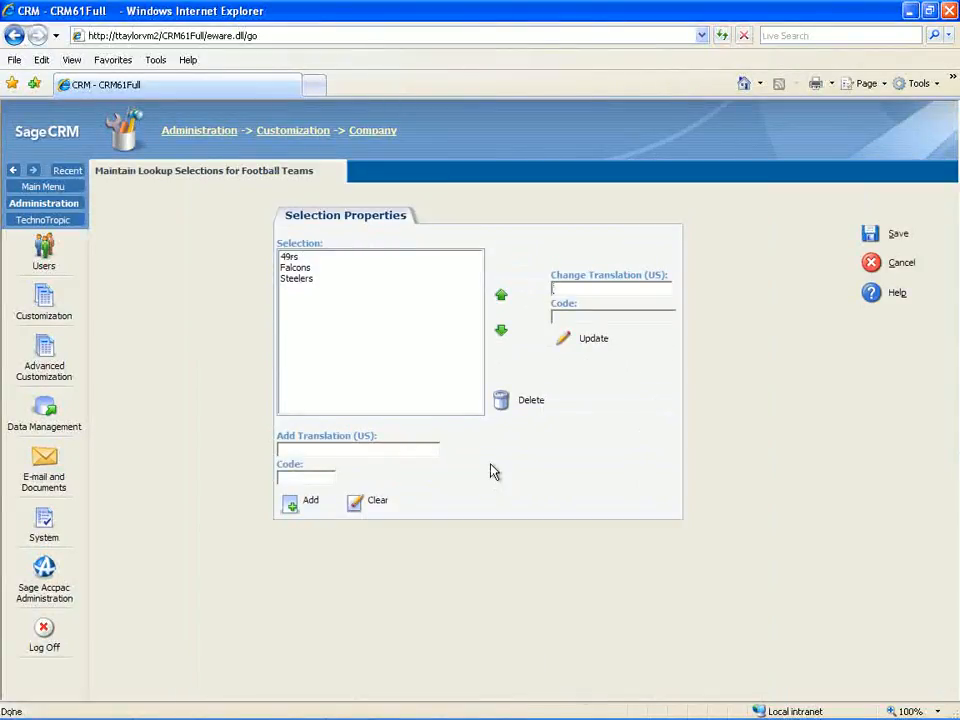
click(869, 265)
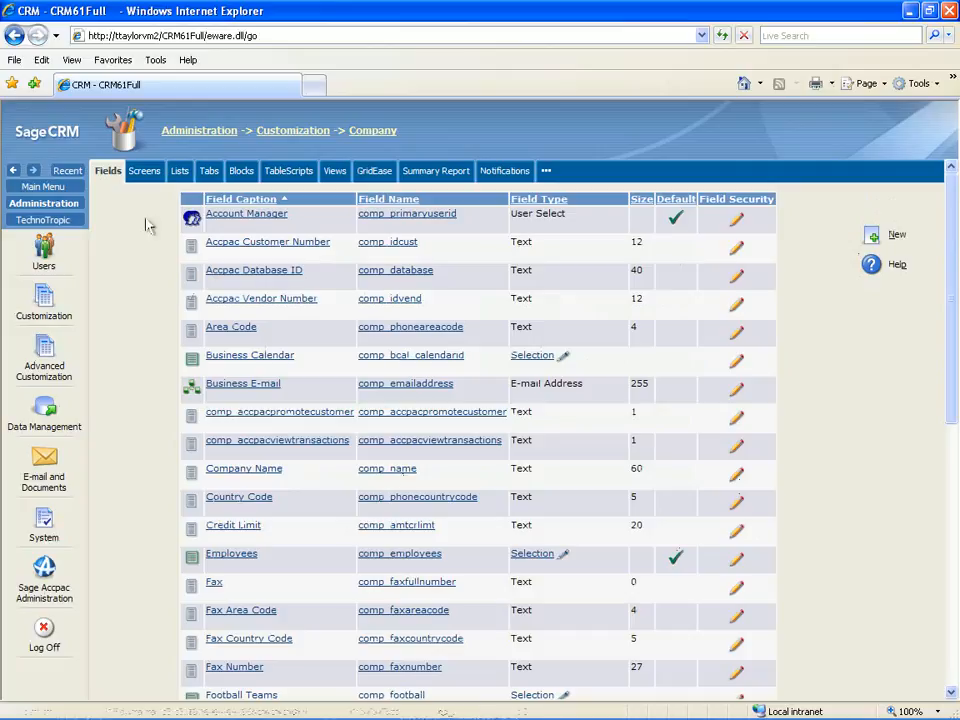
- Enable Inline Customization for the Company entity's screens
click(373, 131)
click(141, 171)
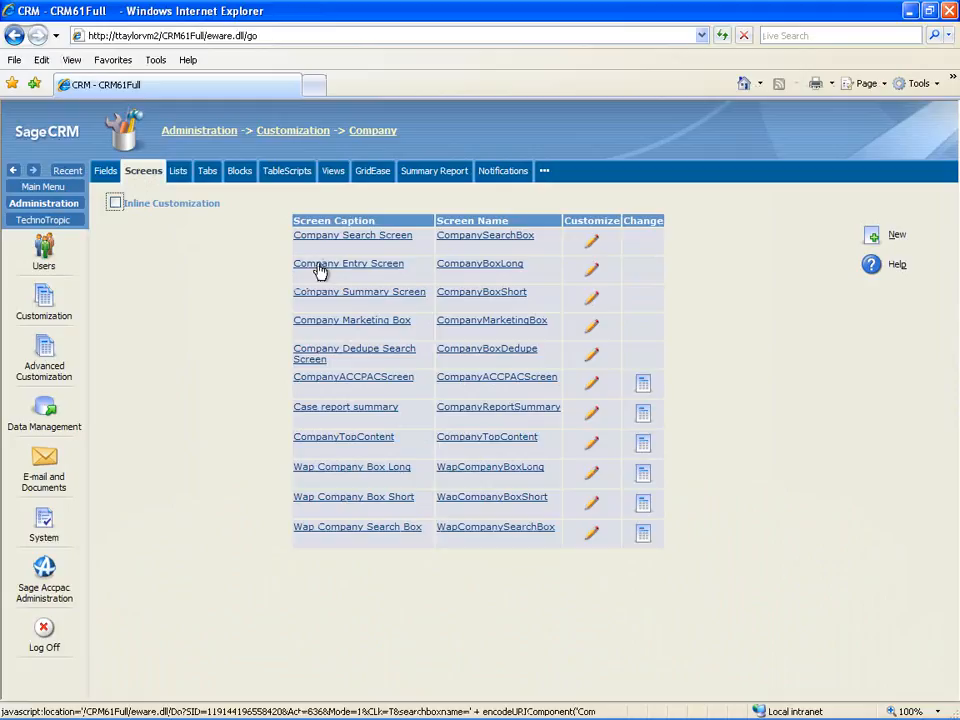
click(39, 187)
click(60, 203)
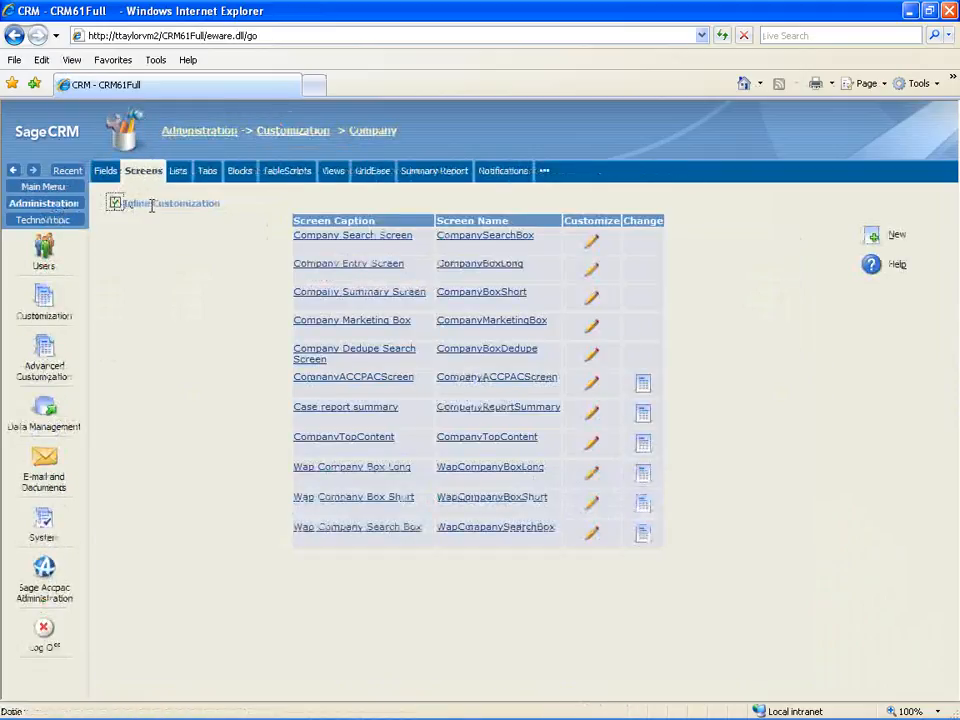
- Open a recently viewed company record and launch screen customization for its Company section
click(45, 187)
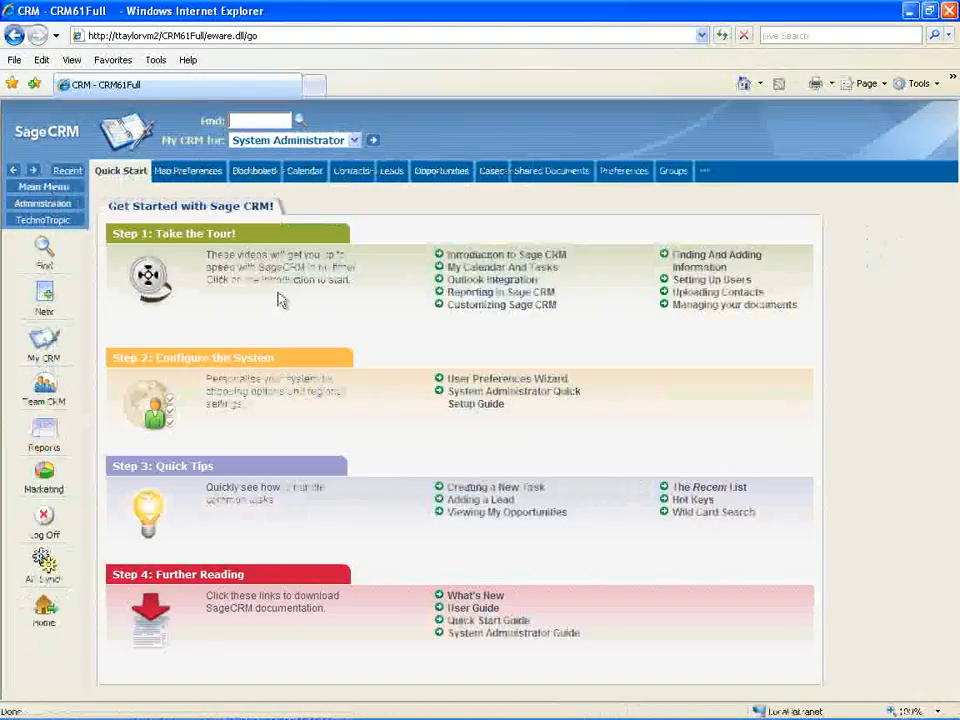
click(67, 171)
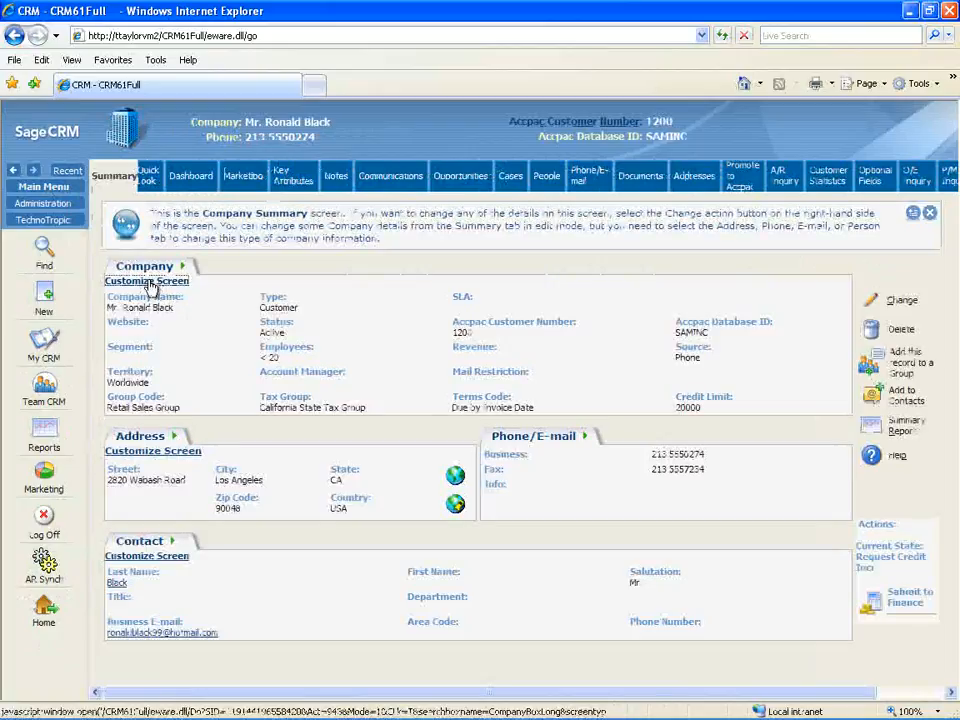
click(148, 283)
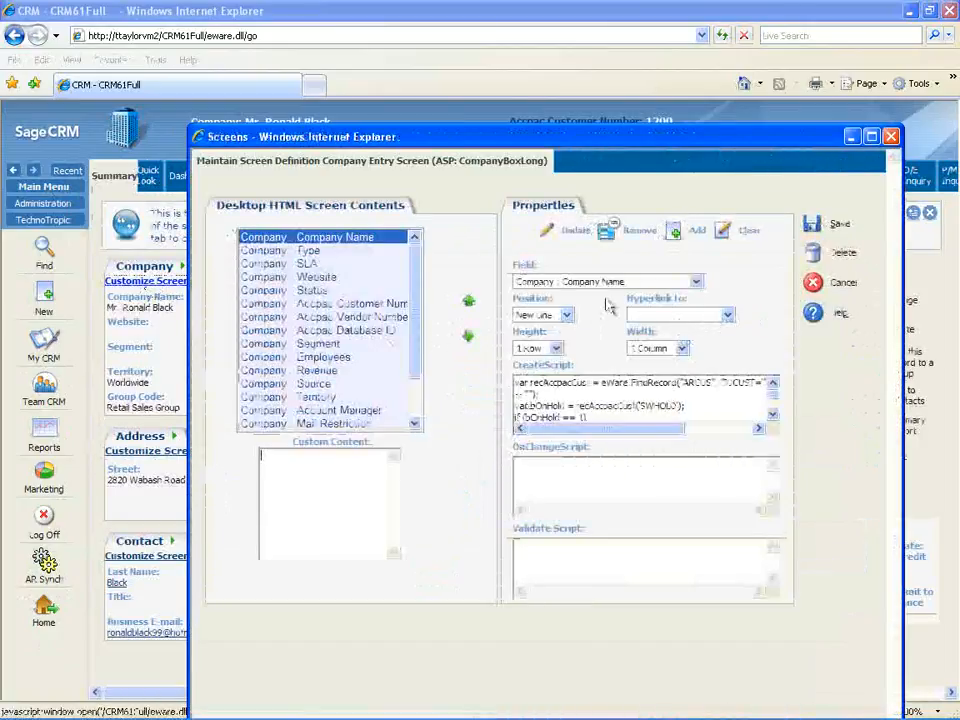
- Add the Company : Football Teams field to the Company Entry Screen, save it and reload the company summary
click(612, 281)
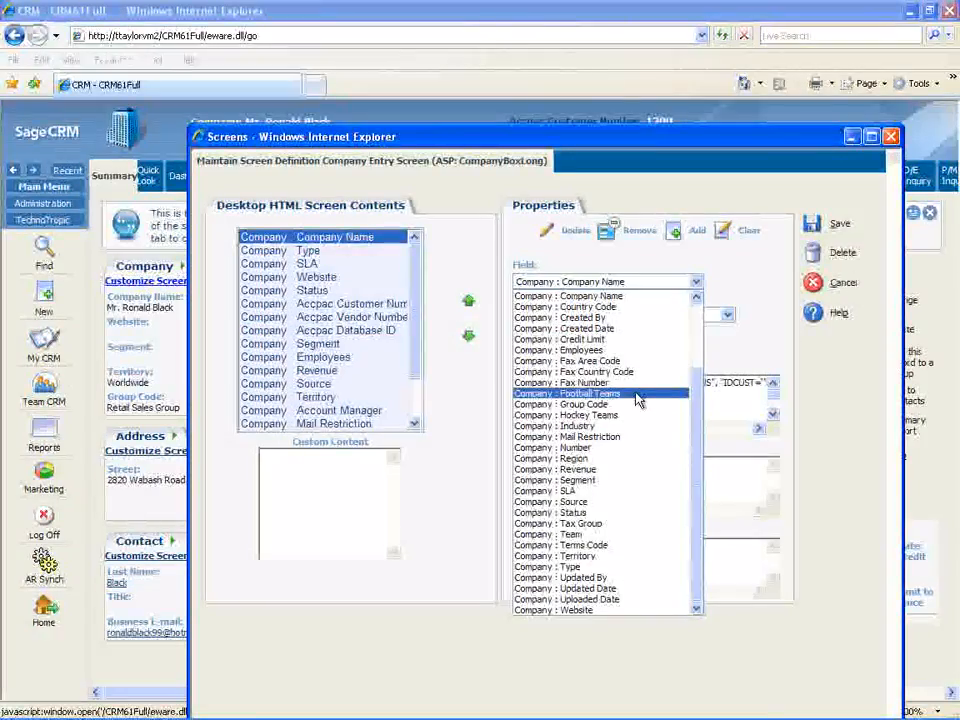
click(638, 395)
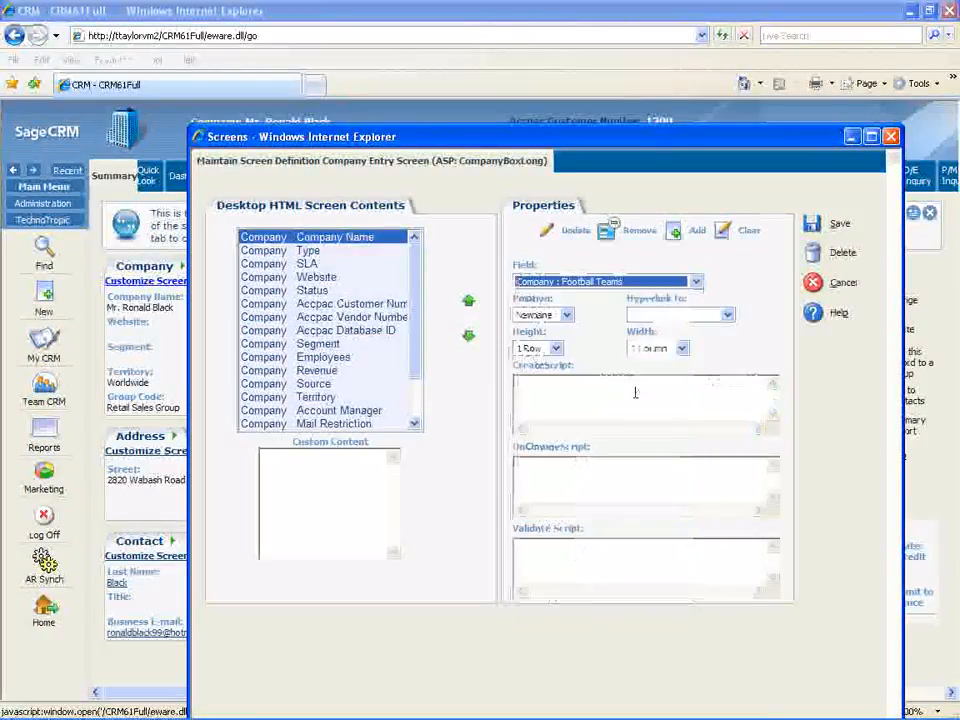
click(677, 236)
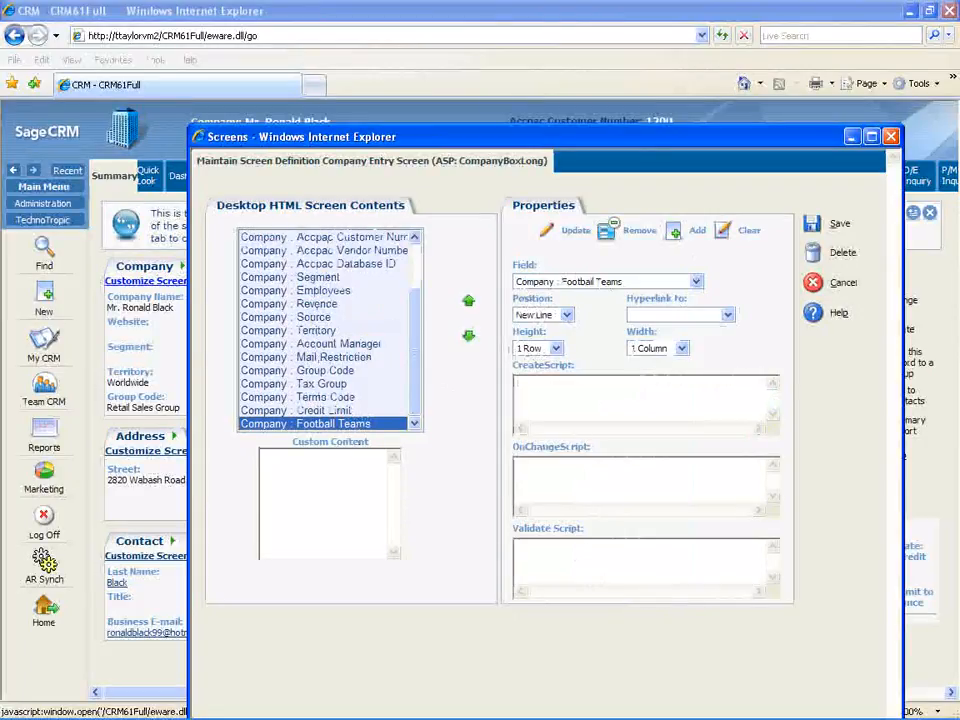
click(815, 228)
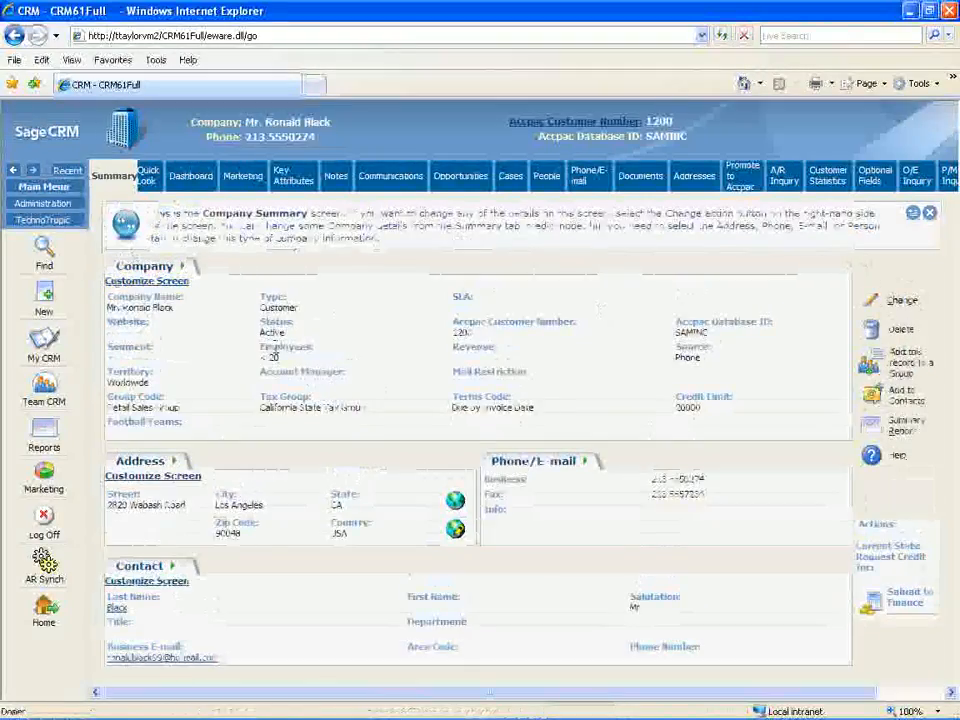
click(100, 183)
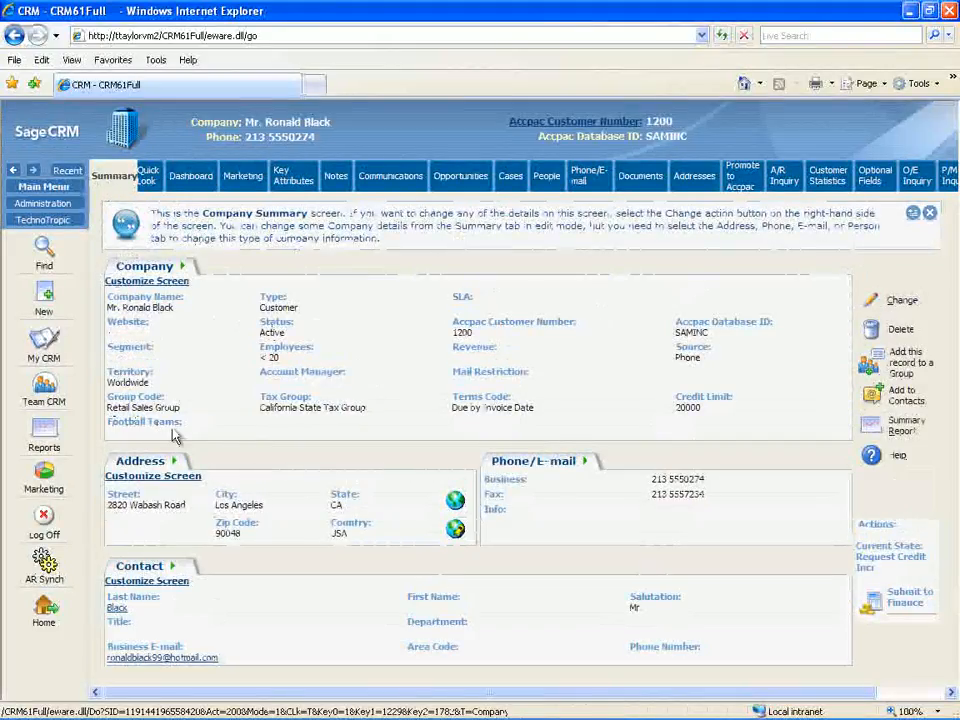
- Turn off Inline Customization for the Company entity's screens and return to the company record's summary
click(42, 207)
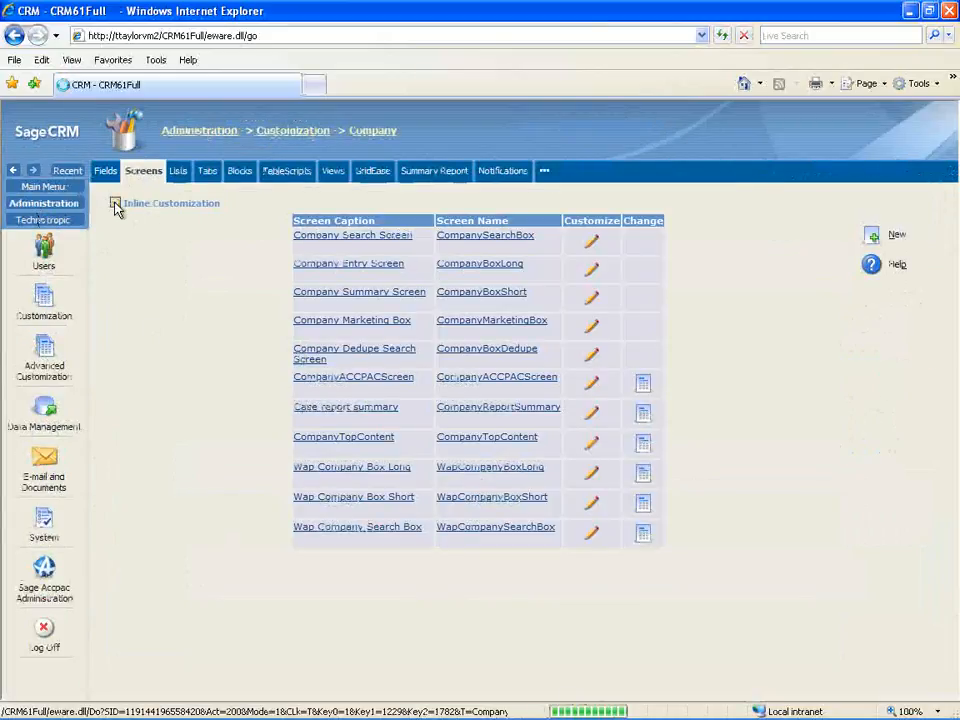
click(57, 186)
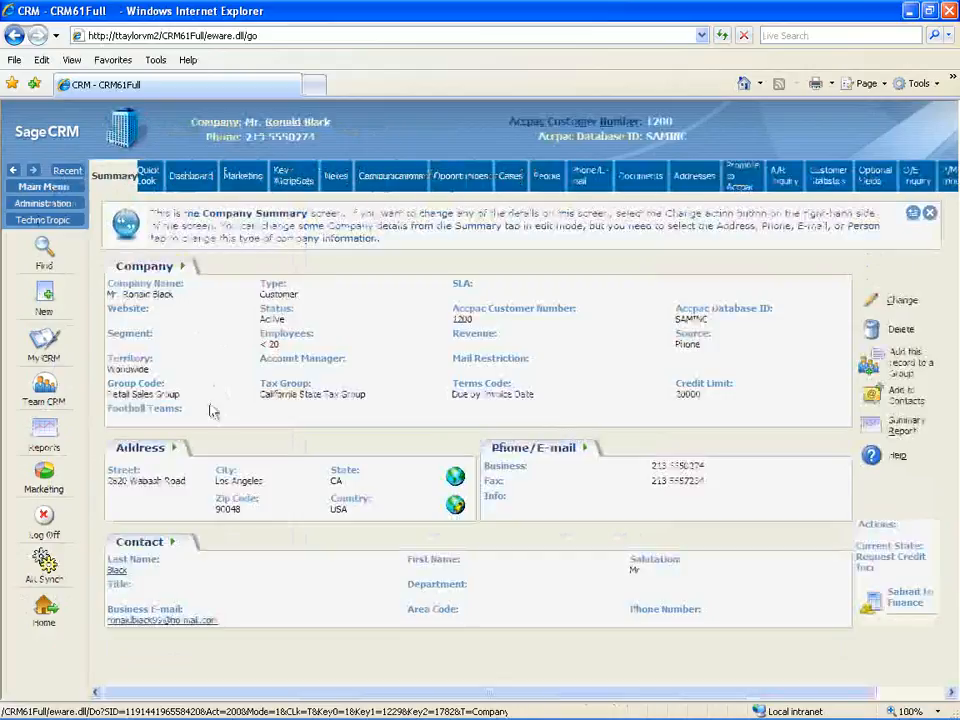
double_click(127, 408)
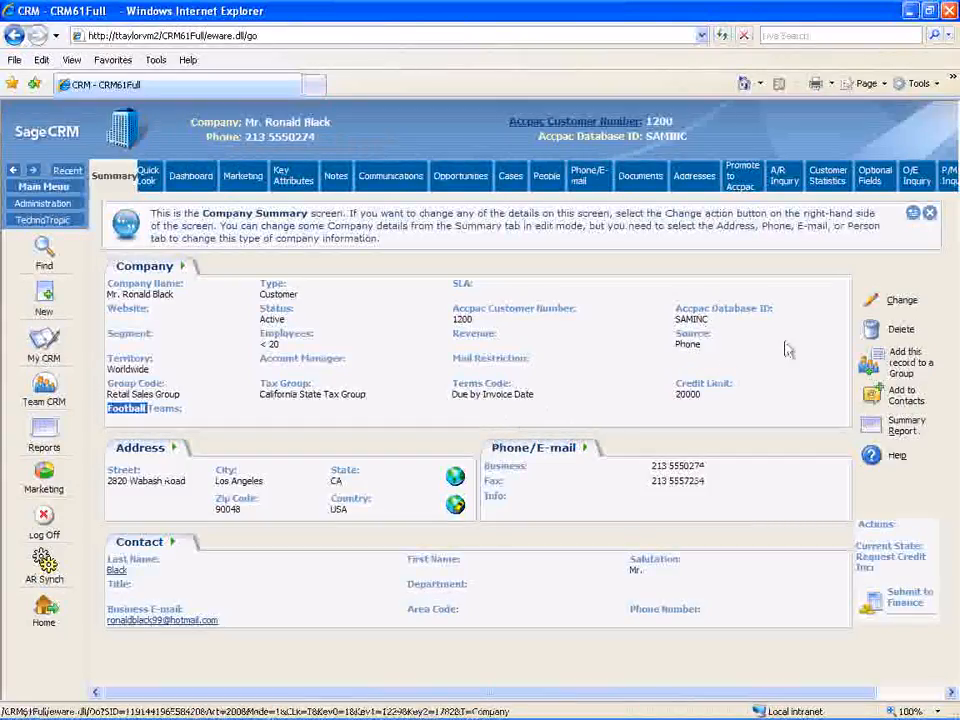
- Edit the company record, set its Football Teams field to 49rs and save the change
click(876, 302)
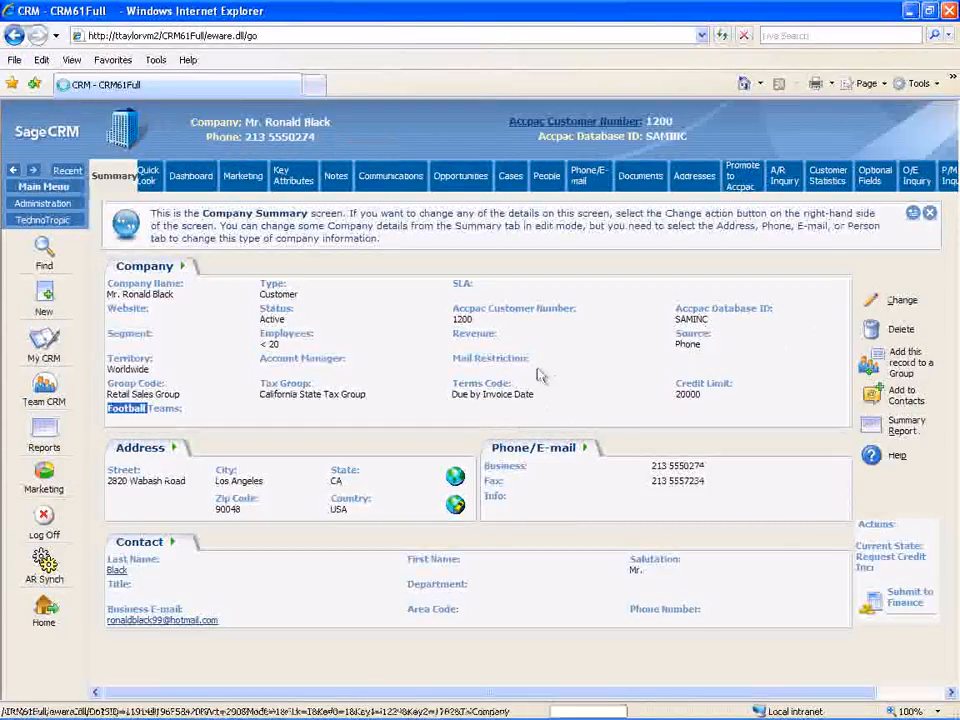
click(142, 416)
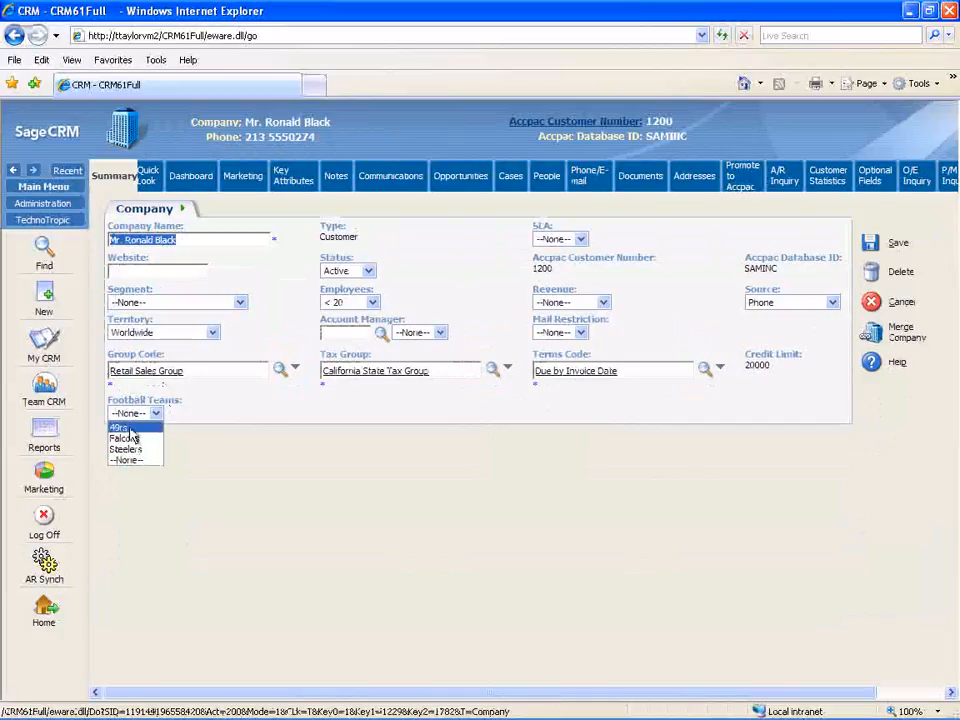
click(129, 428)
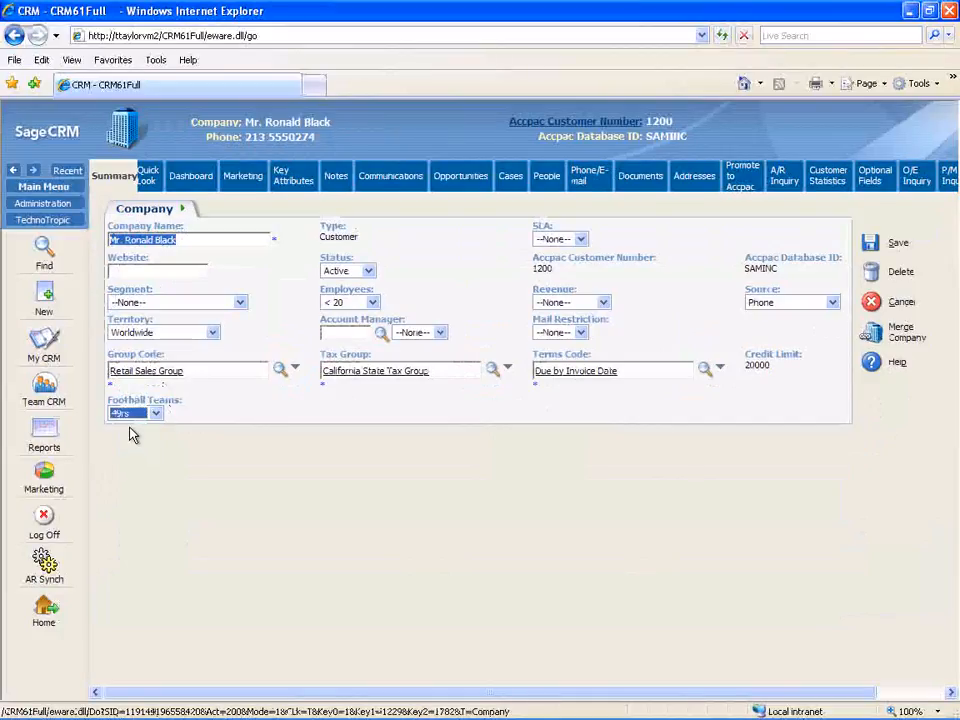
click(871, 245)
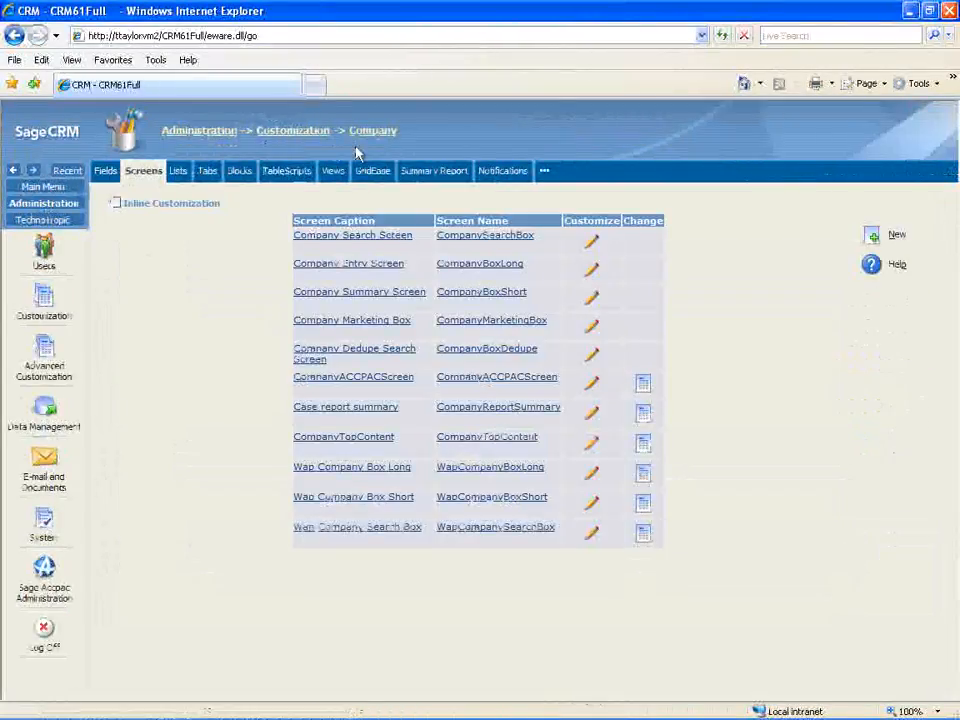
- Enable Inline Customization for the Company screens again and open the company search screen
click(116, 204)
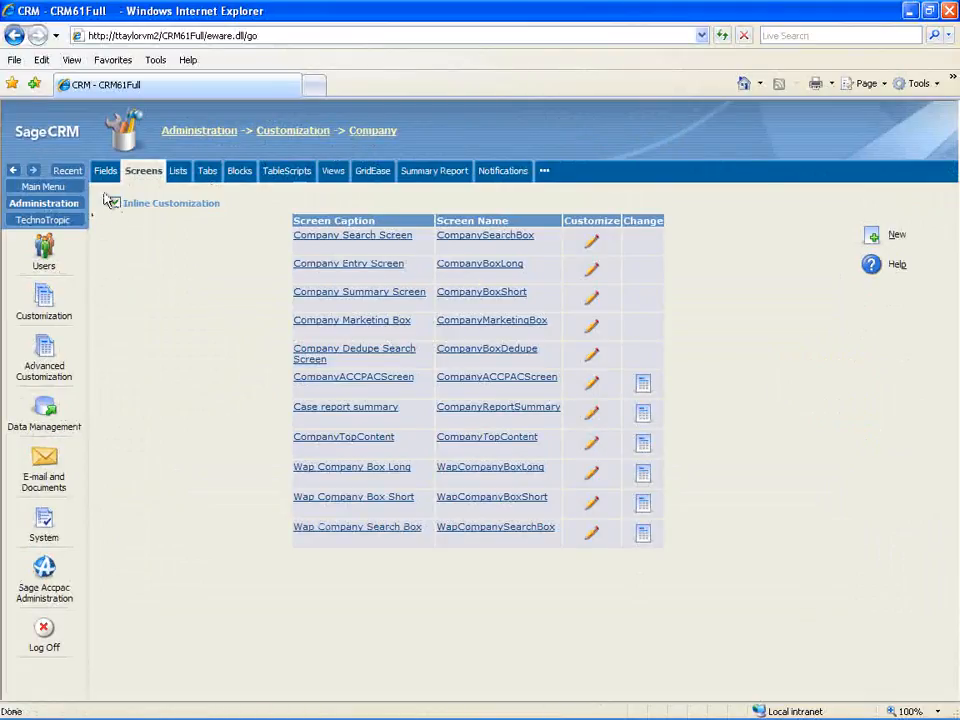
click(56, 192)
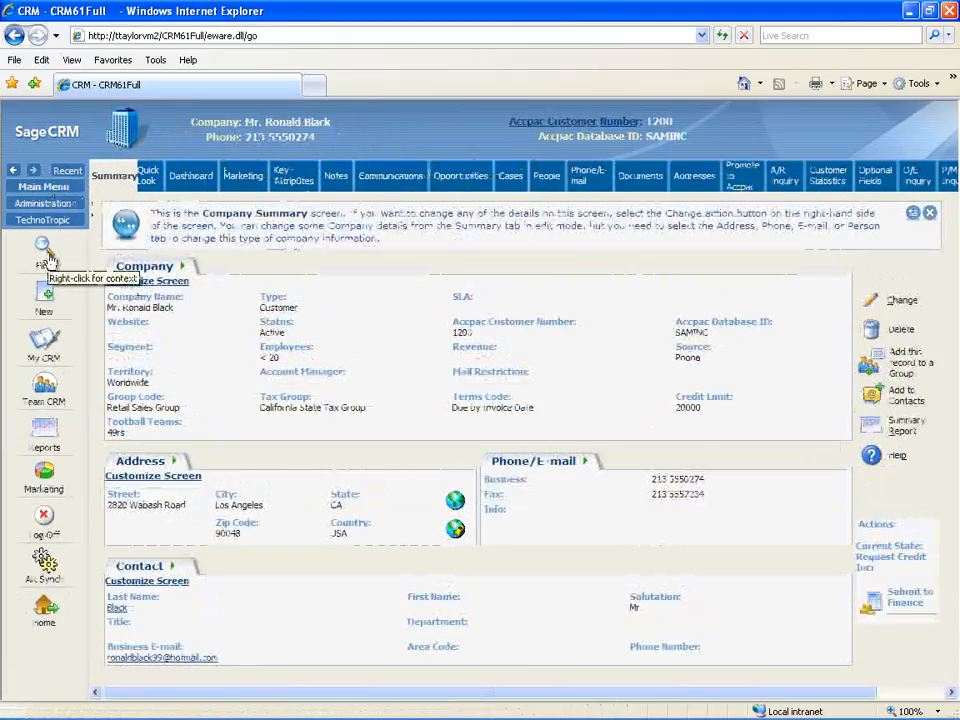
right_click(46, 255)
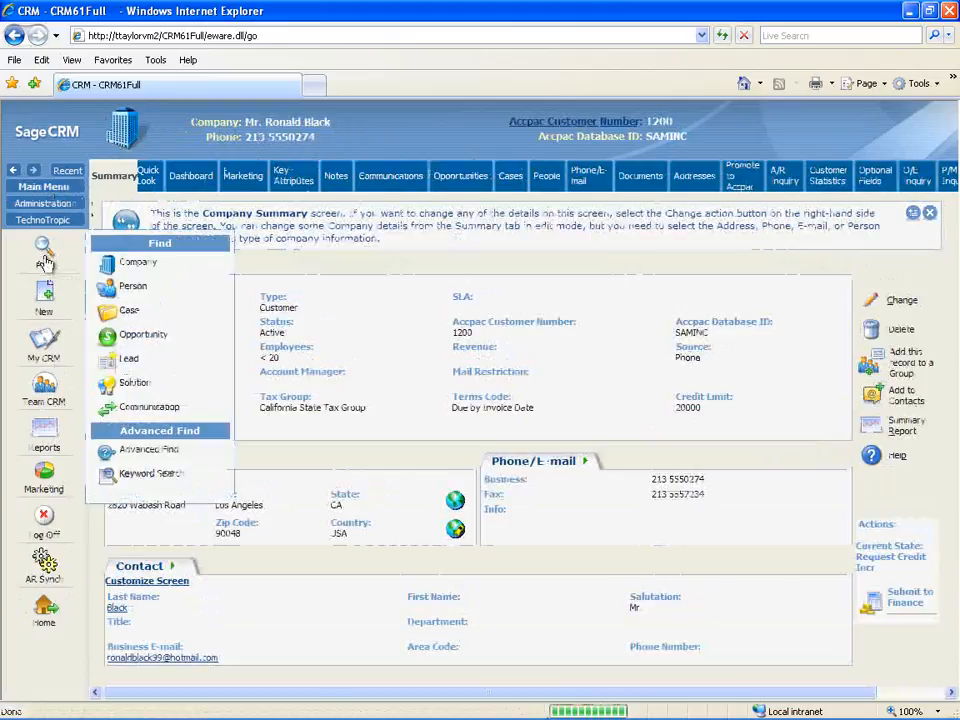
click(127, 263)
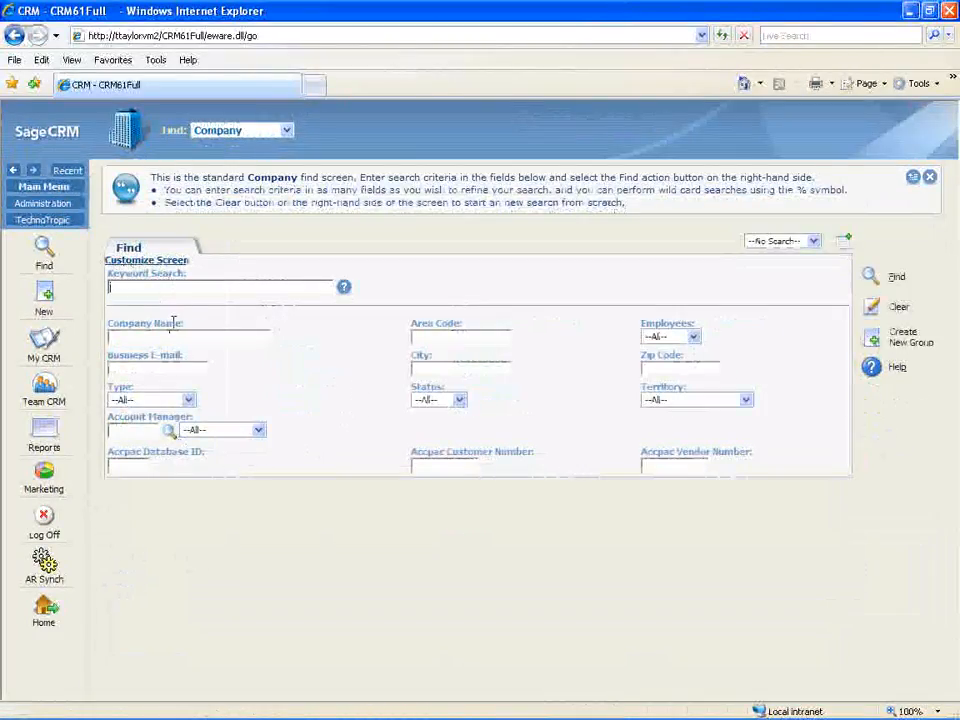
- Add the Company : Football Teams field to the Company Search Screen definition and save it
click(176, 266)
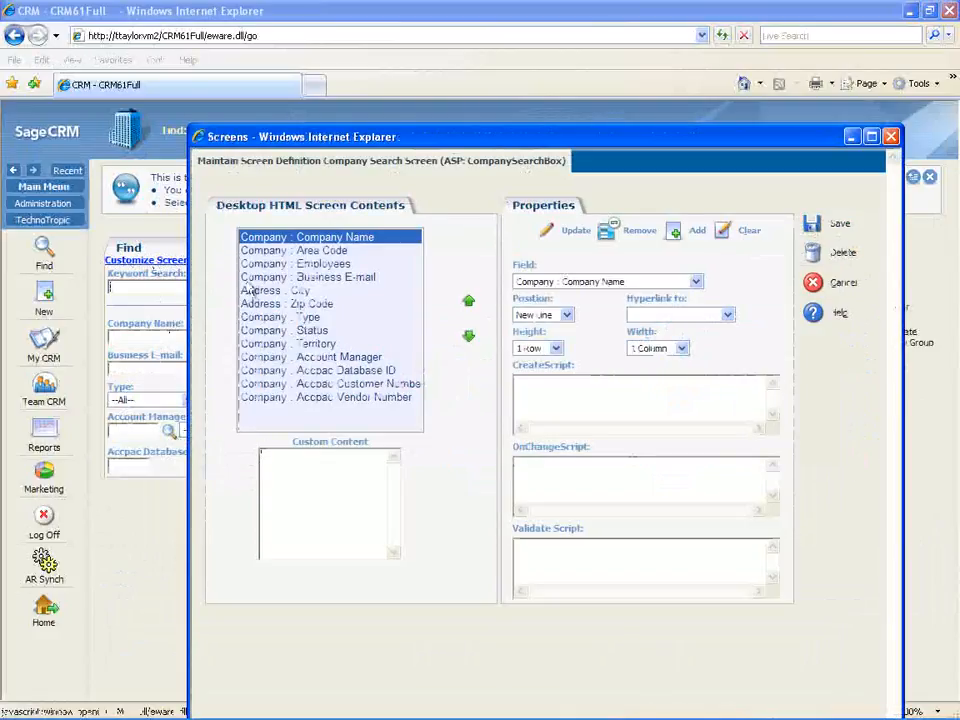
click(576, 285)
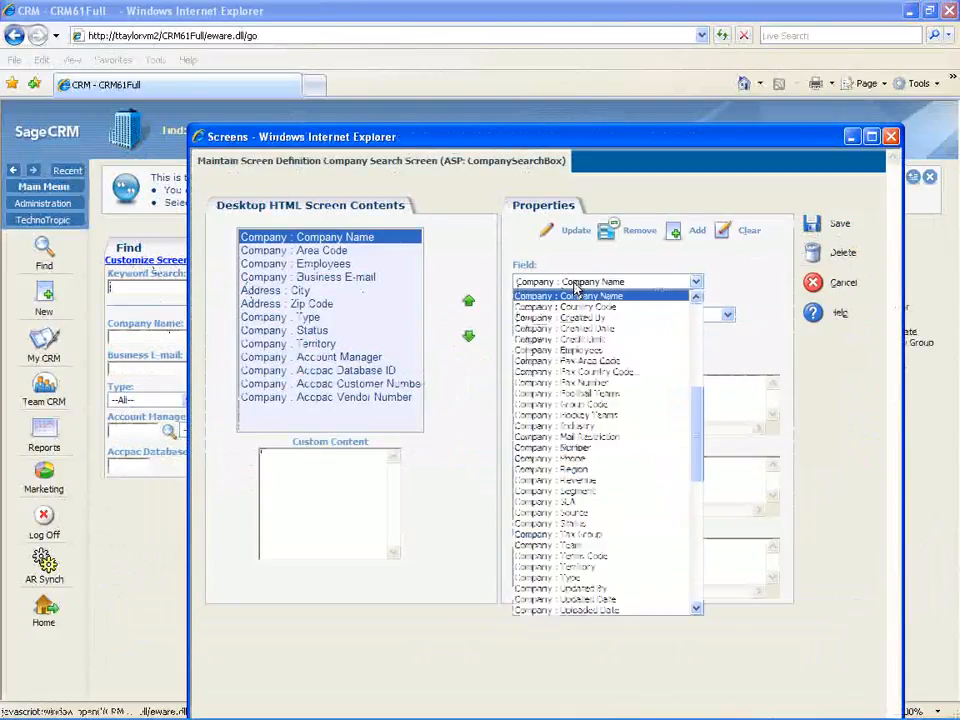
click(593, 392)
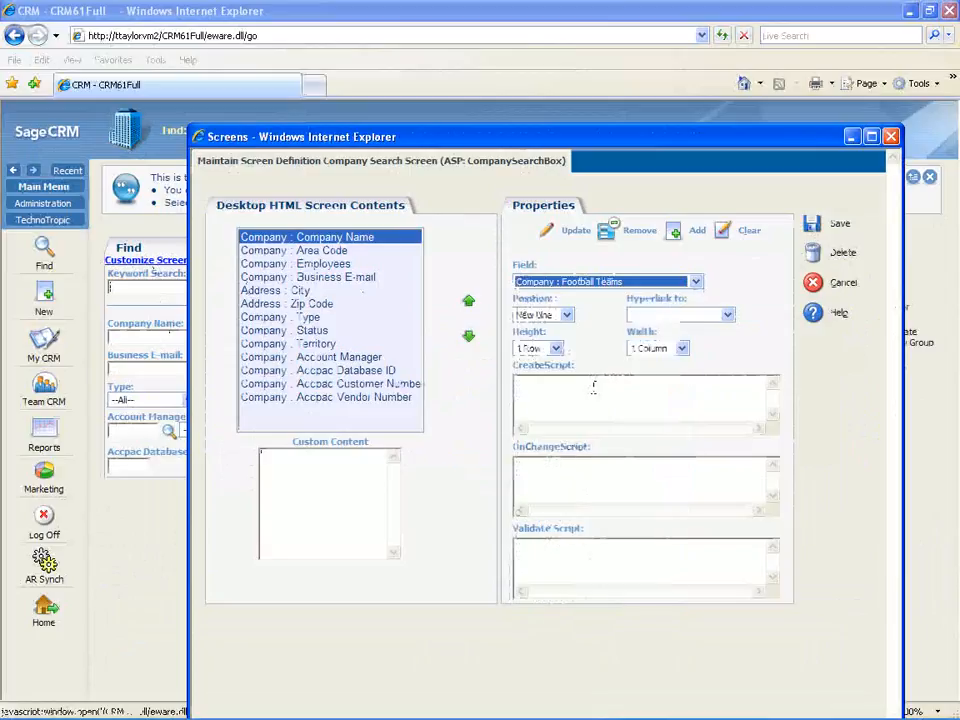
click(674, 234)
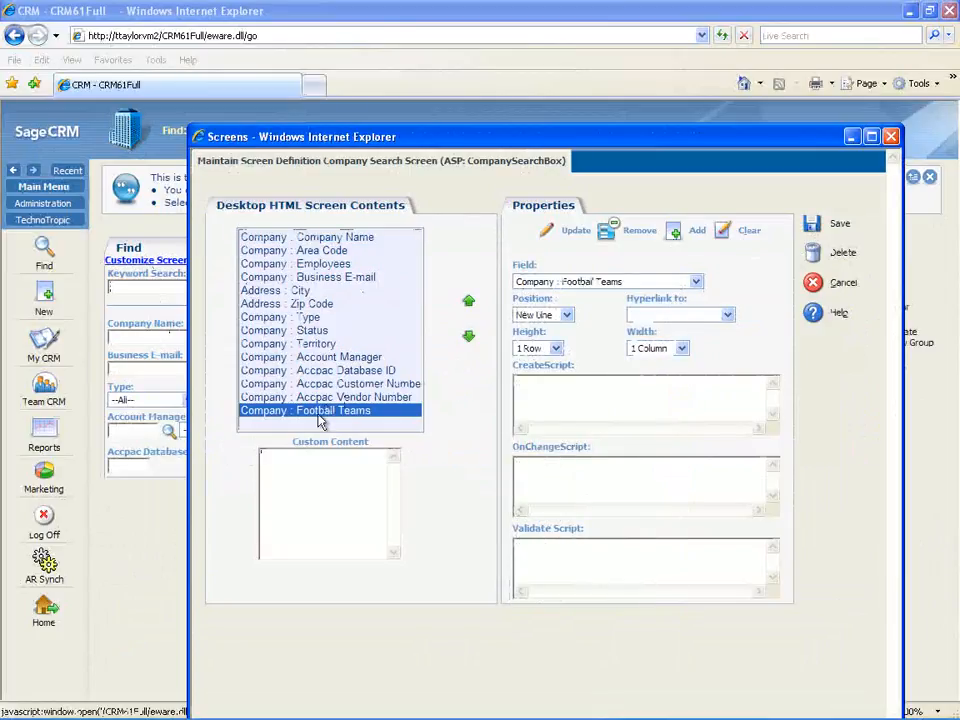
click(817, 229)
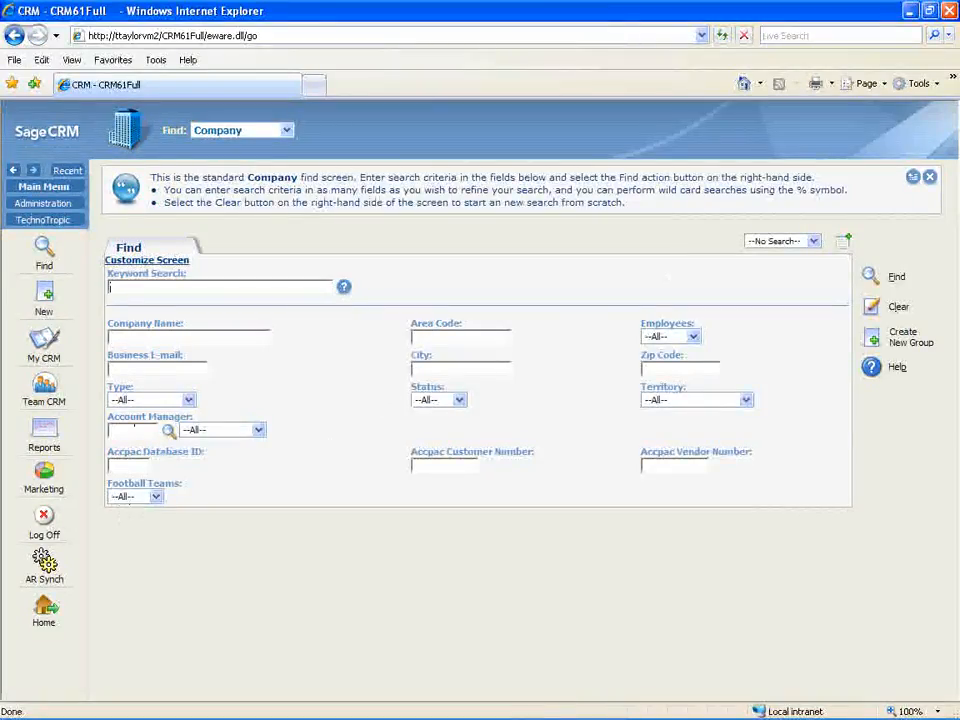
- Disable Inline Customization for the Company entity and go back to the company search screen
click(43, 203)
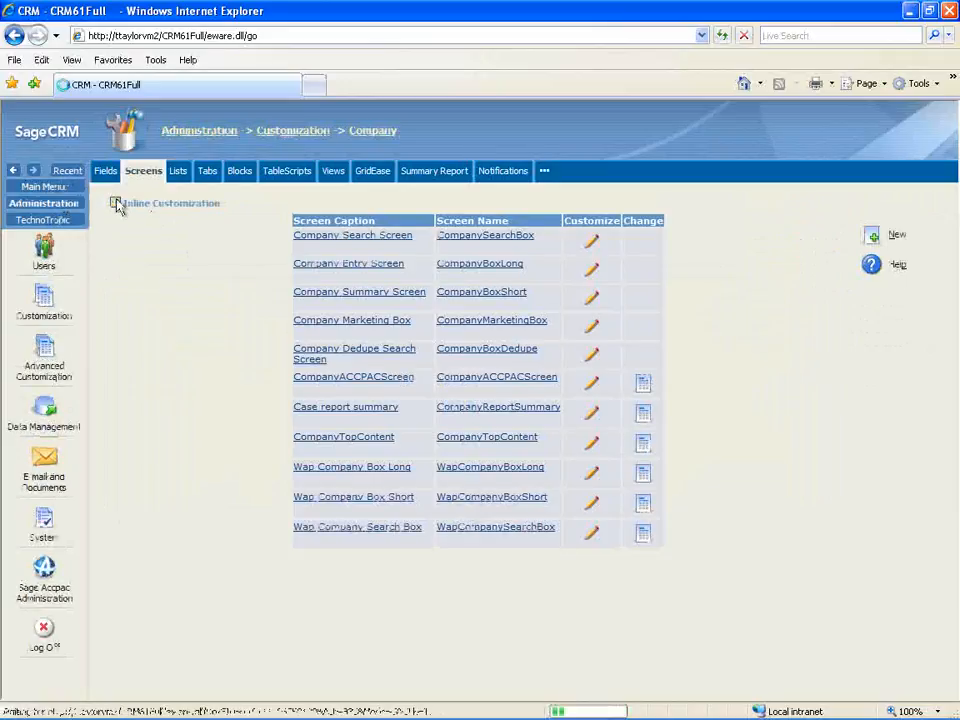
click(43, 186)
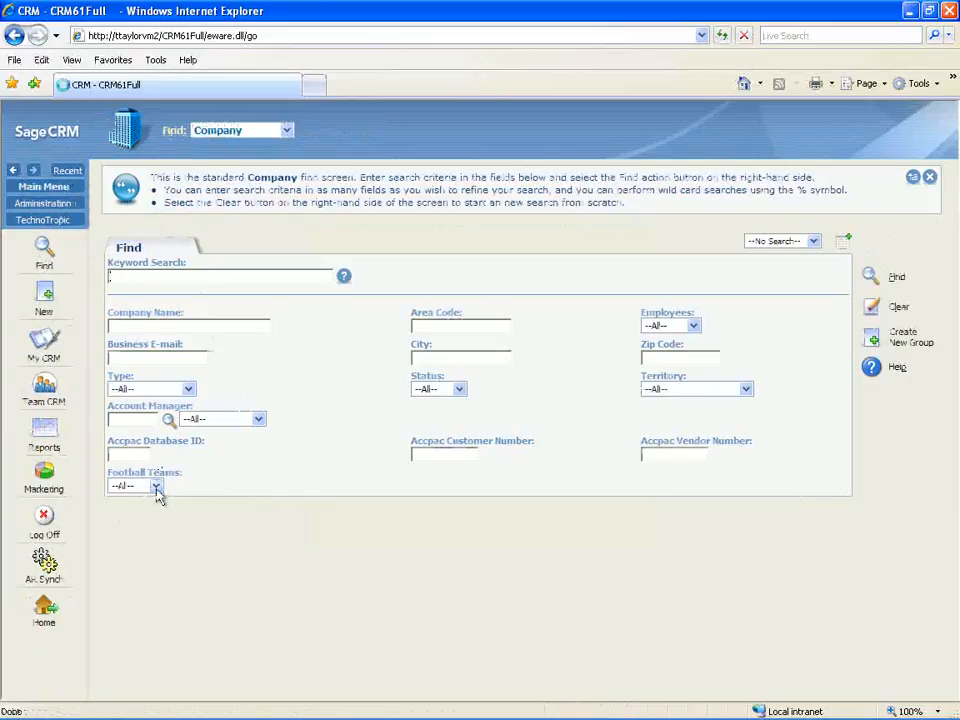
- Search for companies whose Football Teams value is 49rs
click(156, 487)
click(142, 500)
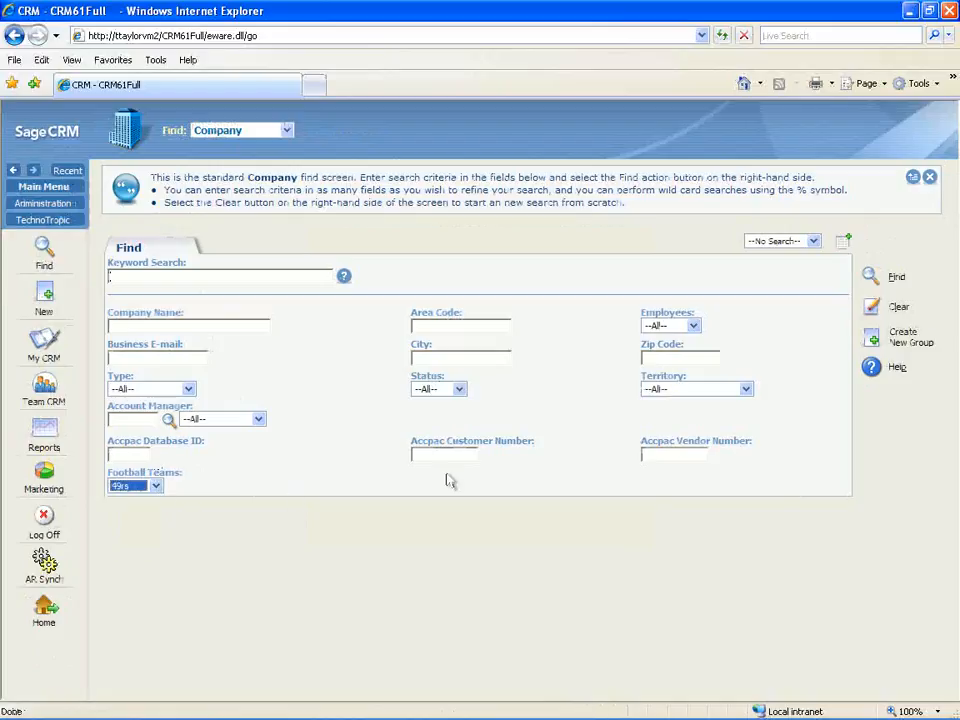
click(870, 280)
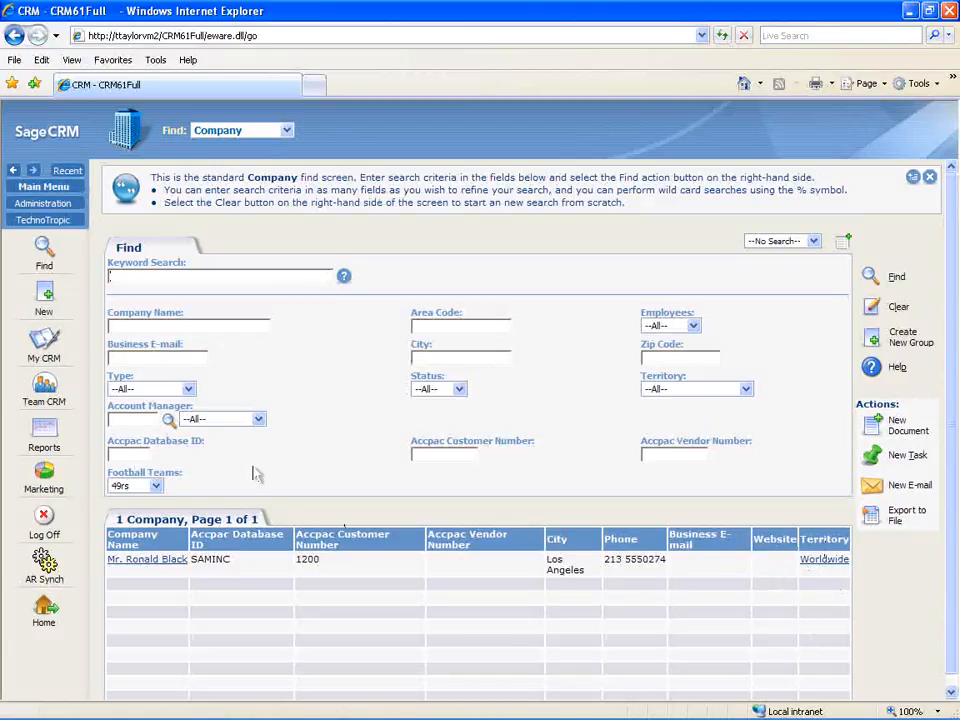
- Open the Company Grid list definition in the Company customization and add the Company : Football Teams field to it
click(30, 204)
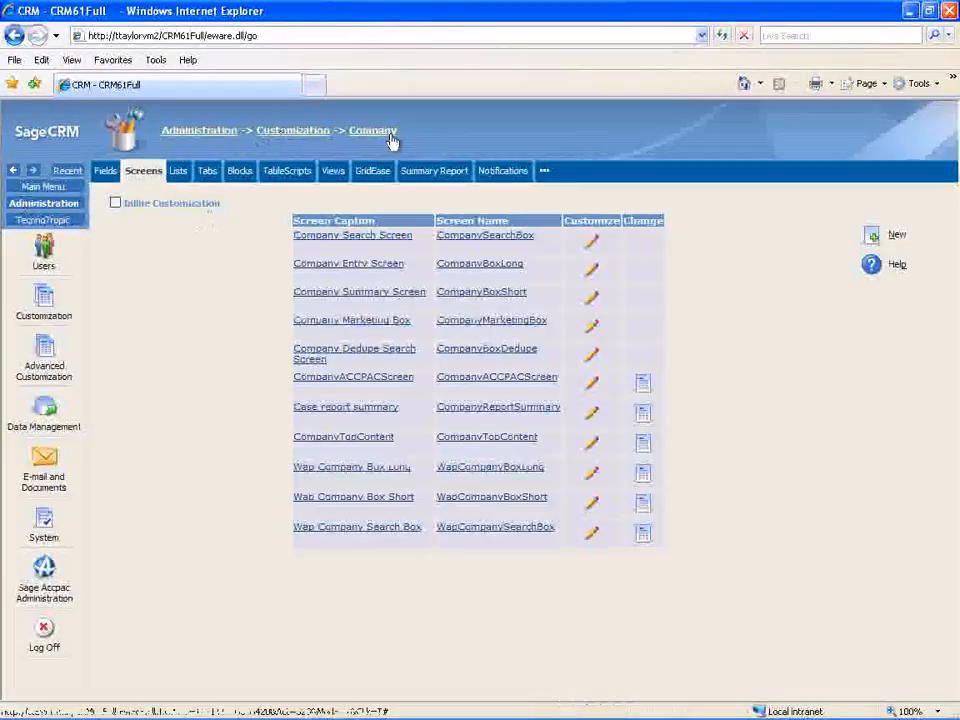
click(176, 177)
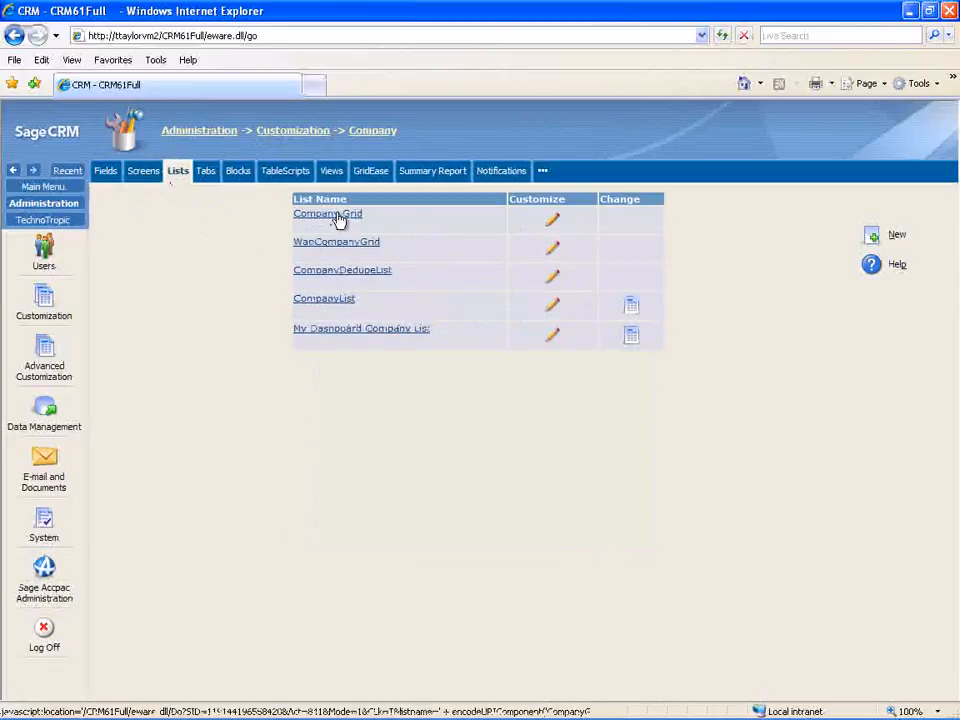
click(338, 216)
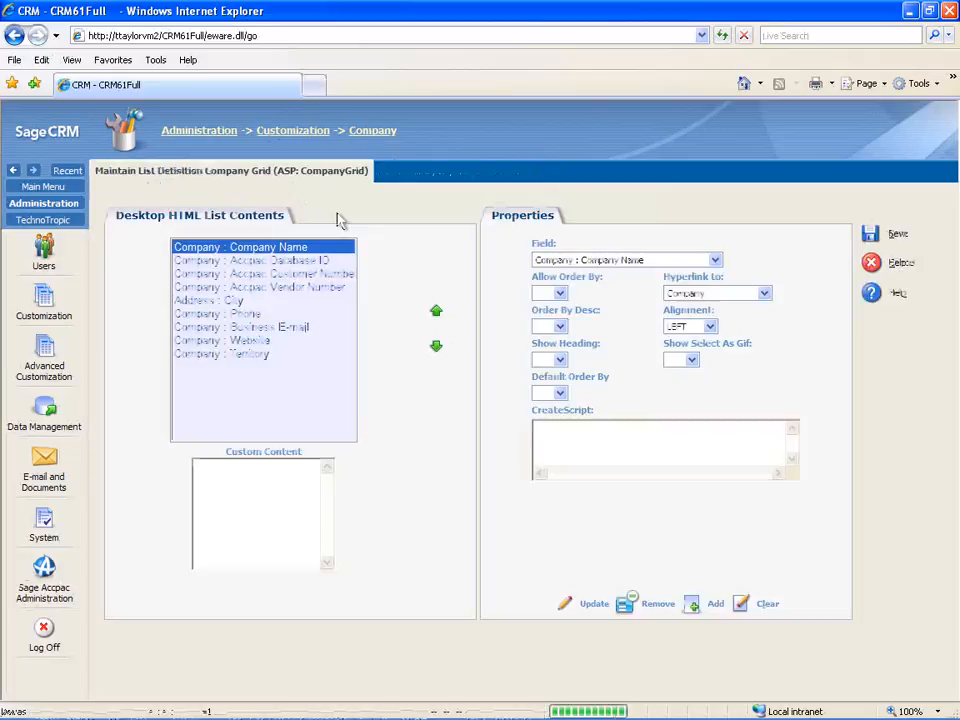
click(585, 261)
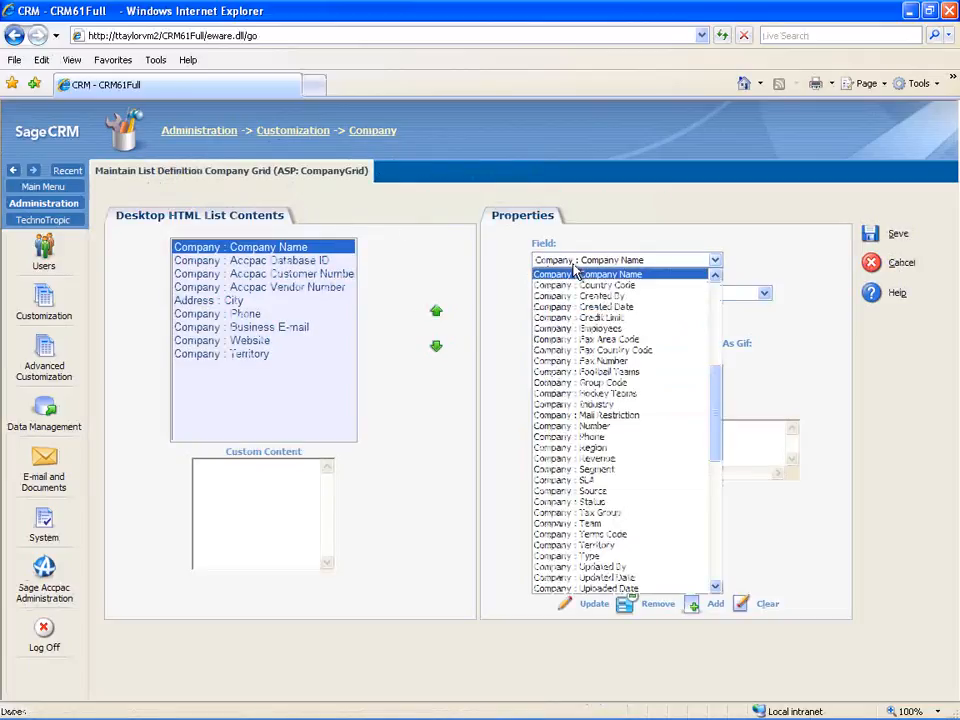
click(614, 377)
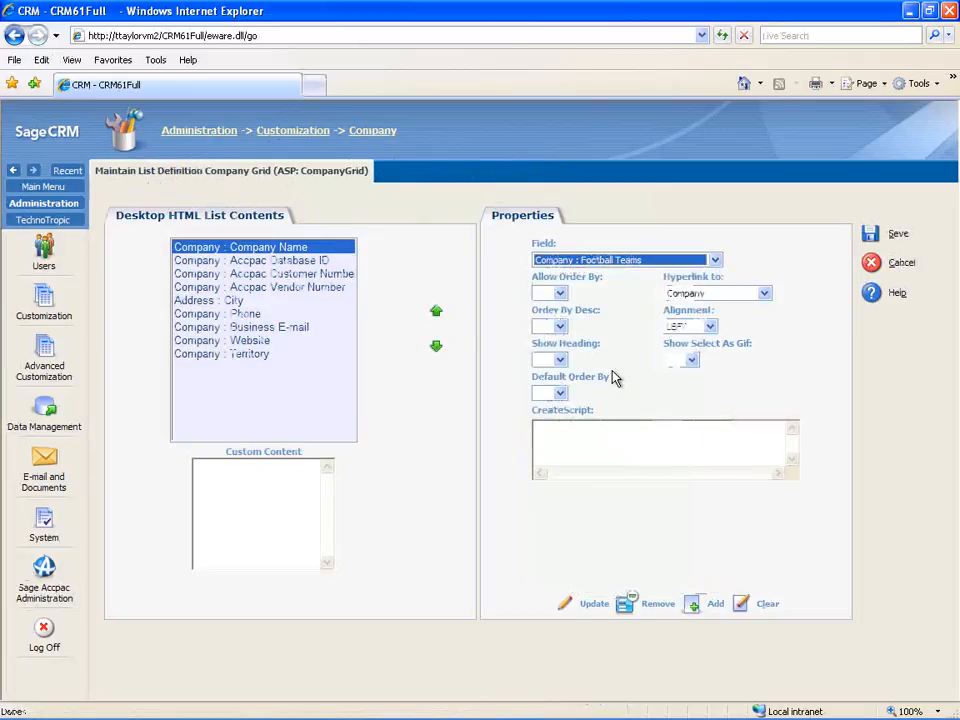
click(690, 607)
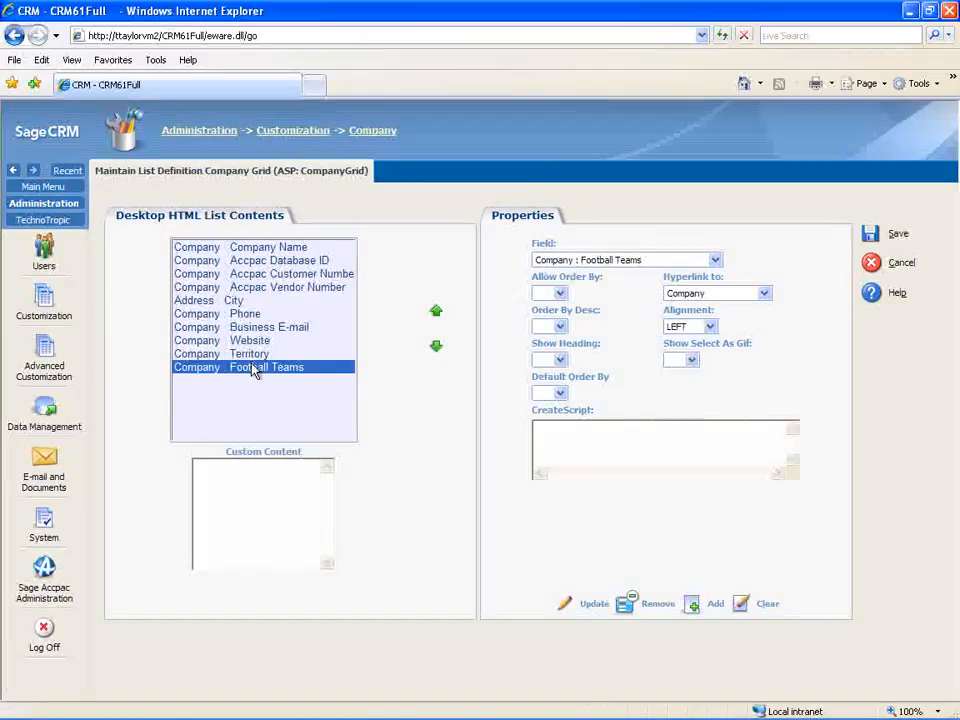
- Move Football Teams up in the Company Grid to just above Address : City and save the list definition
click(435, 312)
click(435, 312)
click(435, 312)
click(435, 312)
click(435, 312)
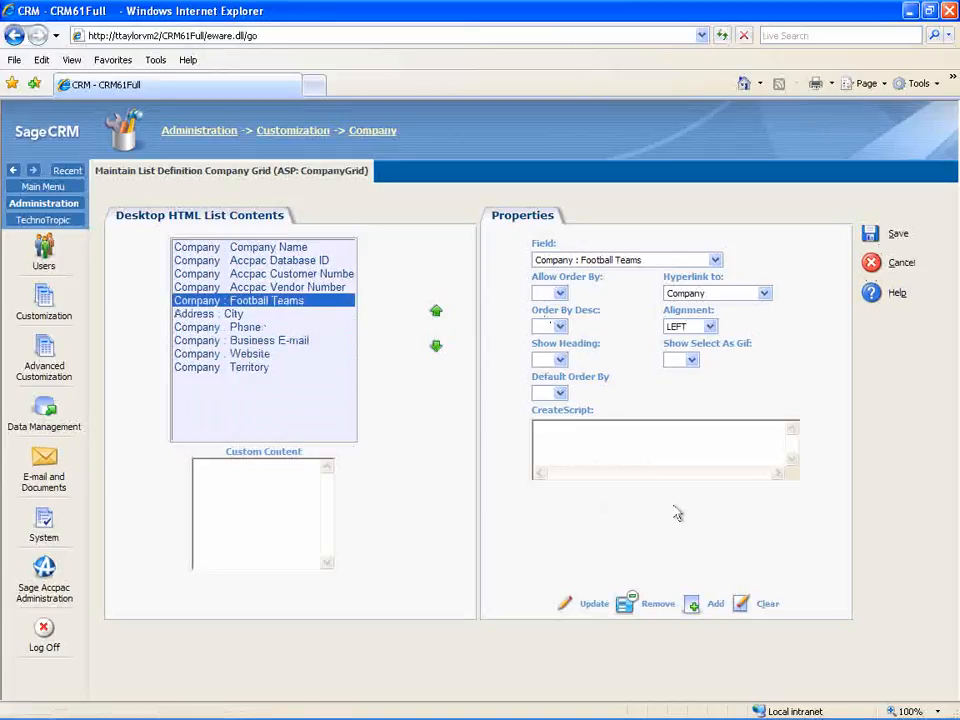
click(867, 236)
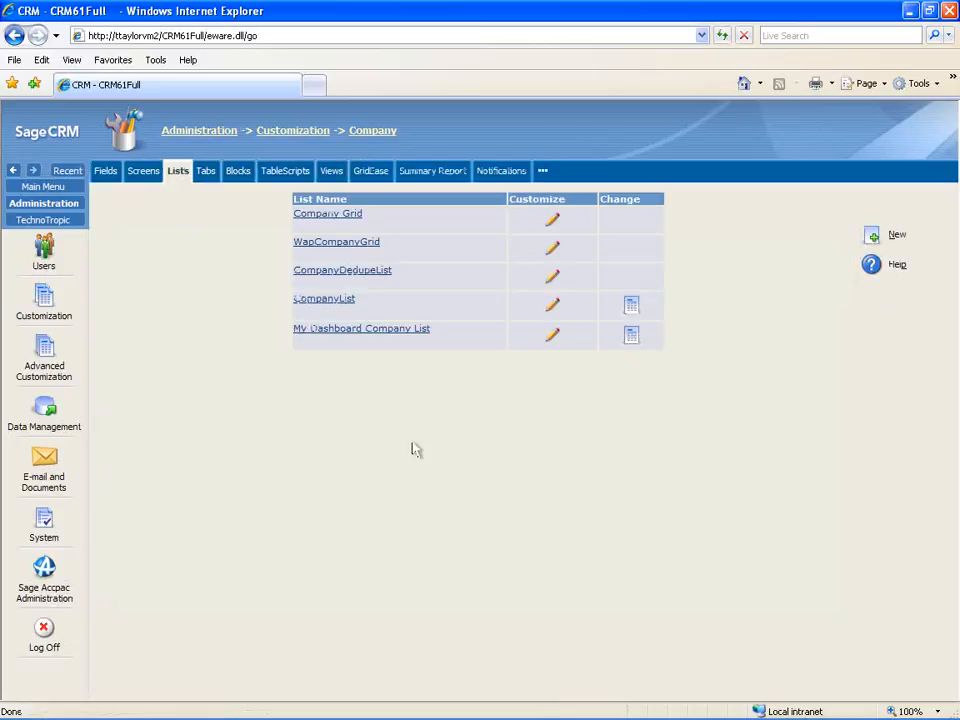
- Rerun the company search for Football Teams 49rs and follow the 49rs link in the results
click(50, 188)
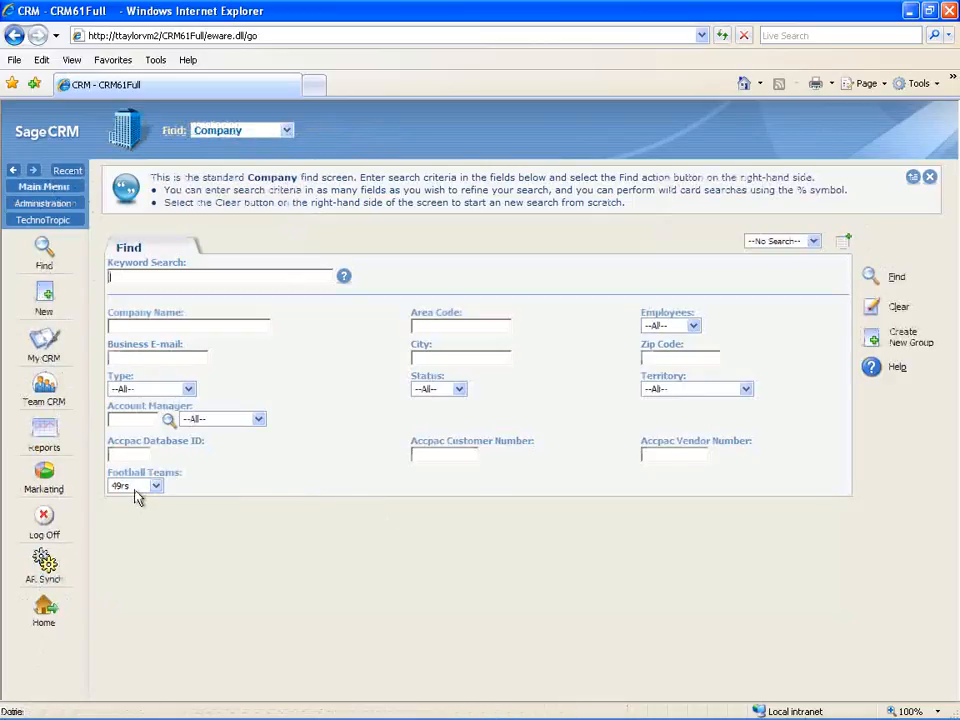
click(870, 276)
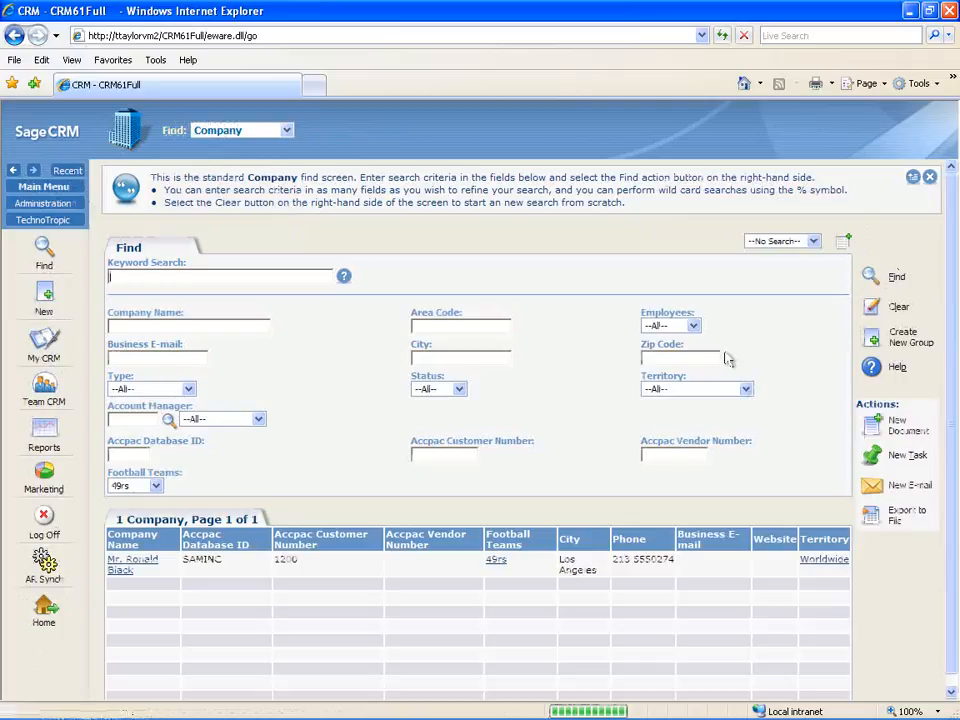
click(497, 563)
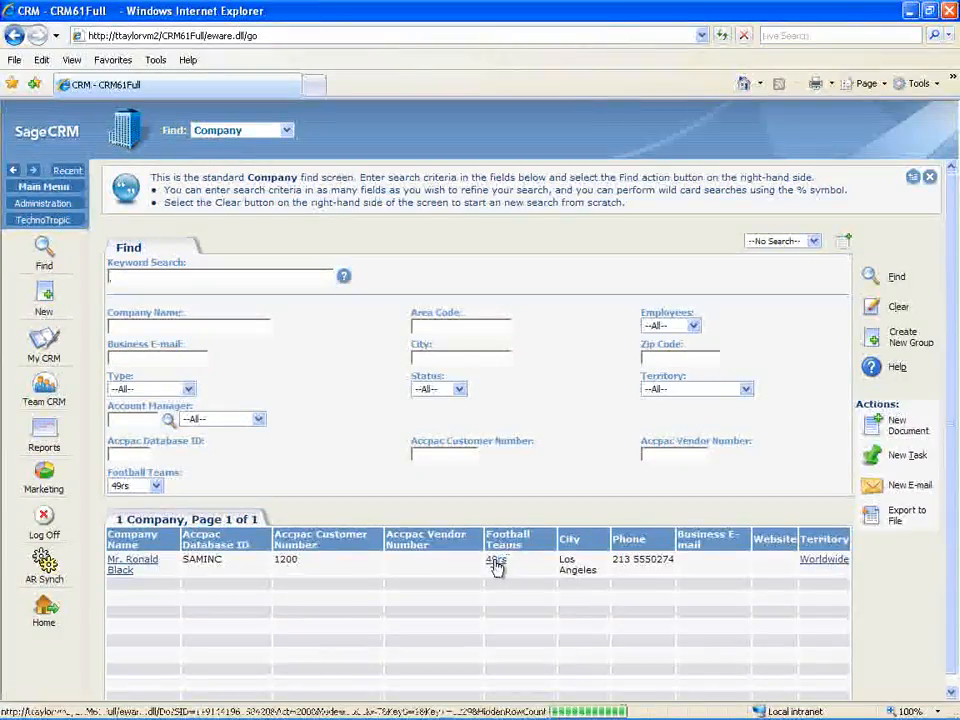
- Clear the search criteria, find all companies and open the 3G Homes record
click(869, 316)
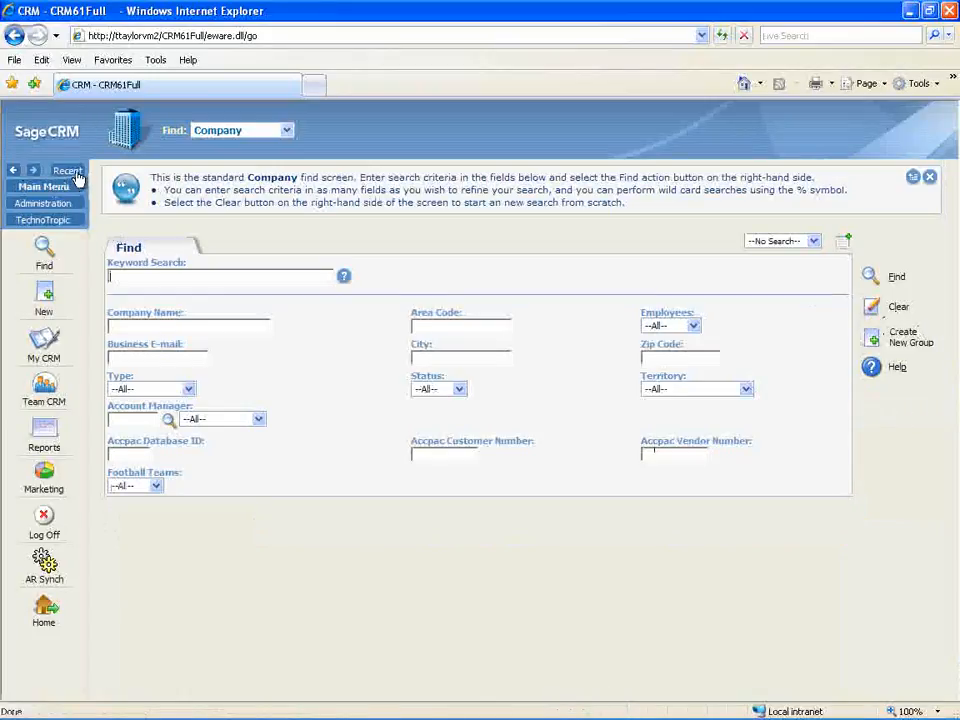
click(66, 172)
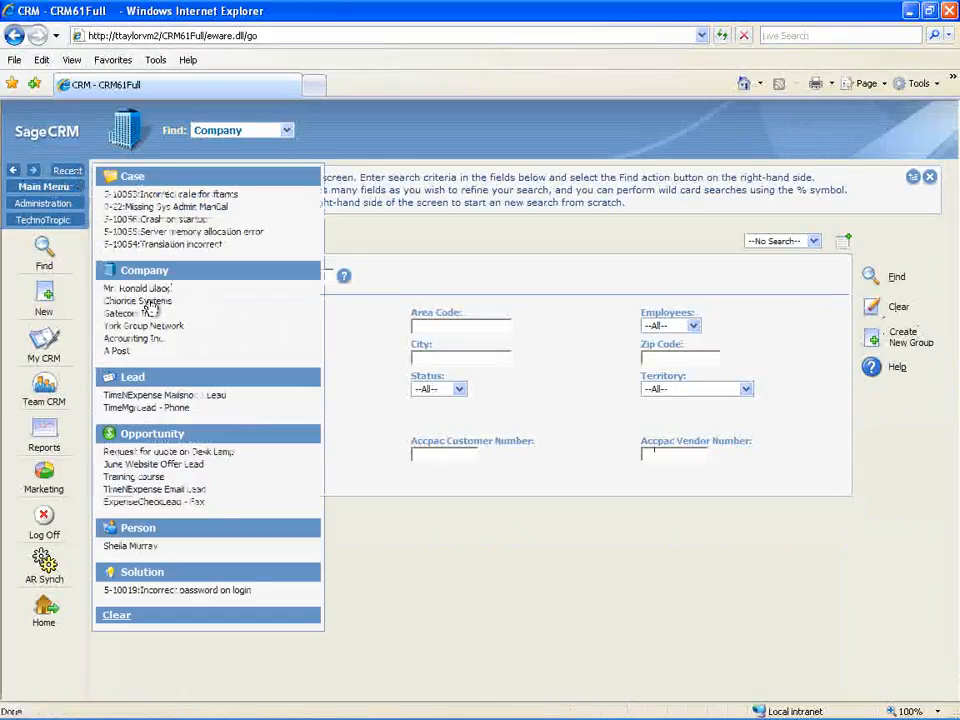
click(876, 285)
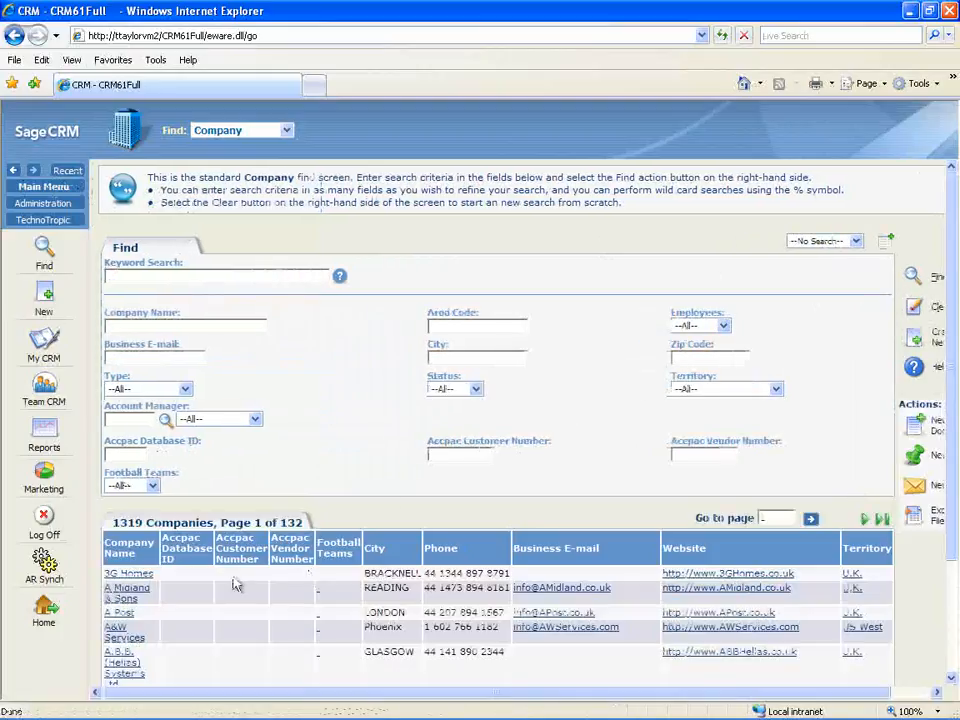
click(134, 576)
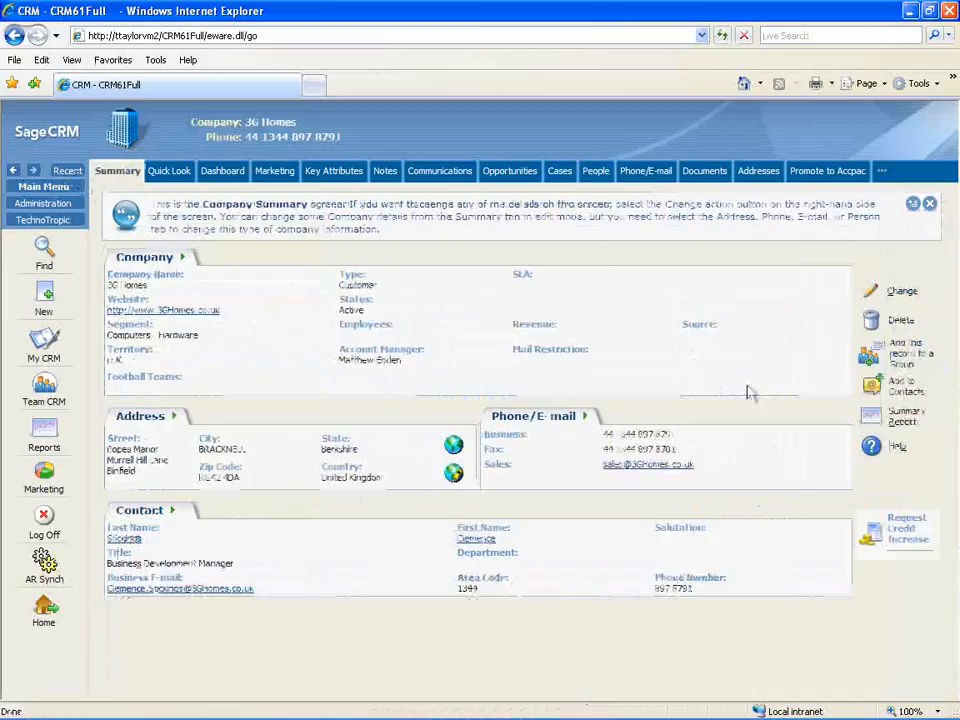
- Set Football Teams to Steelers in the 3G Homes company record and save the change
click(870, 291)
click(140, 362)
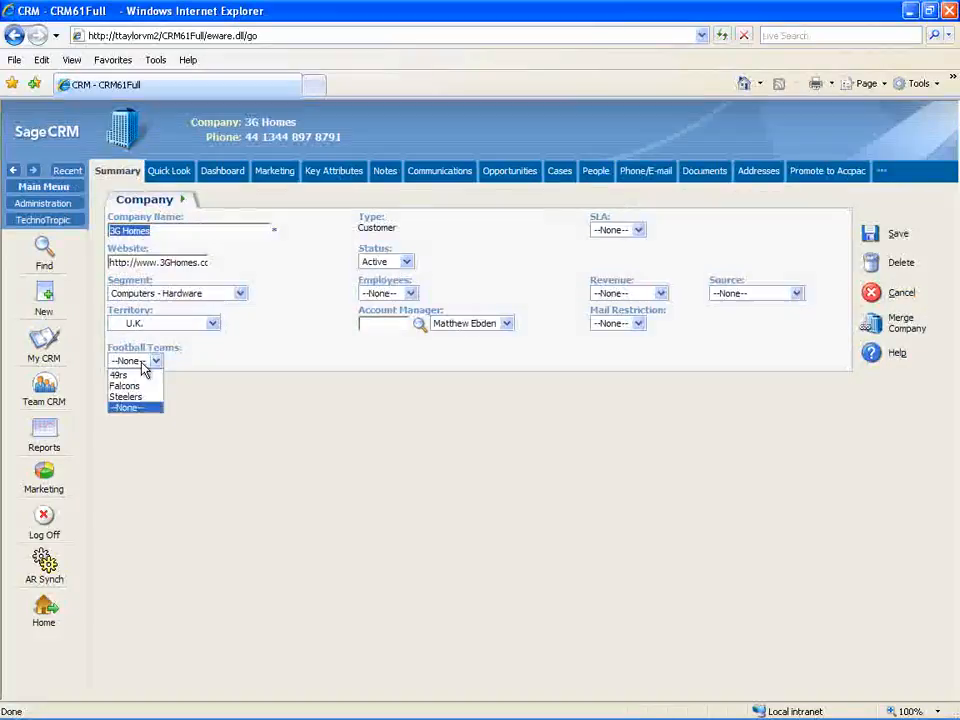
click(128, 397)
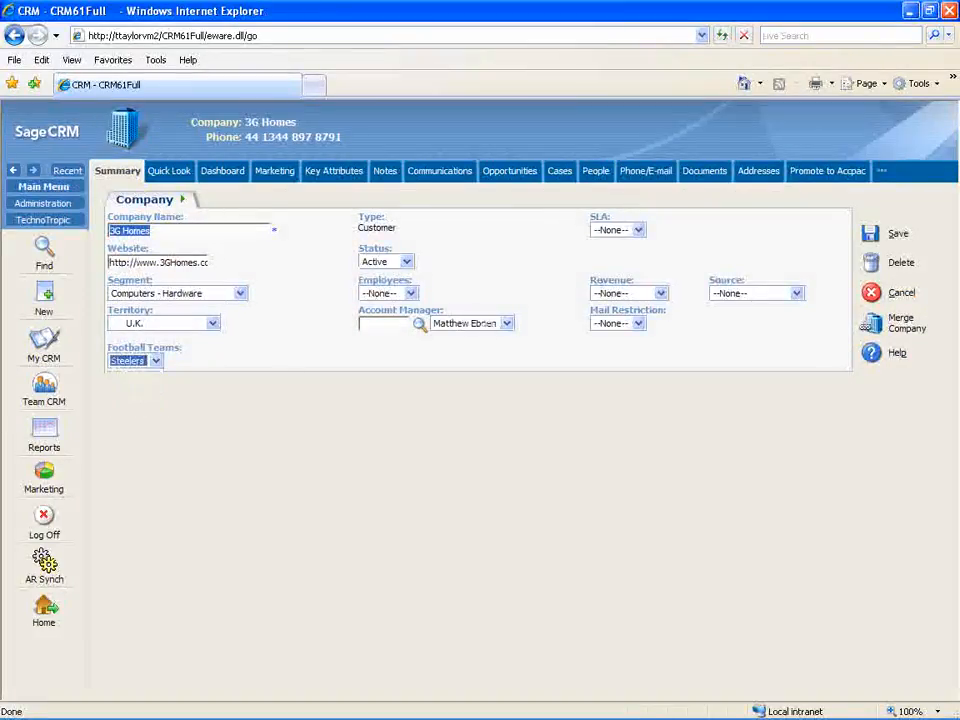
click(890, 237)
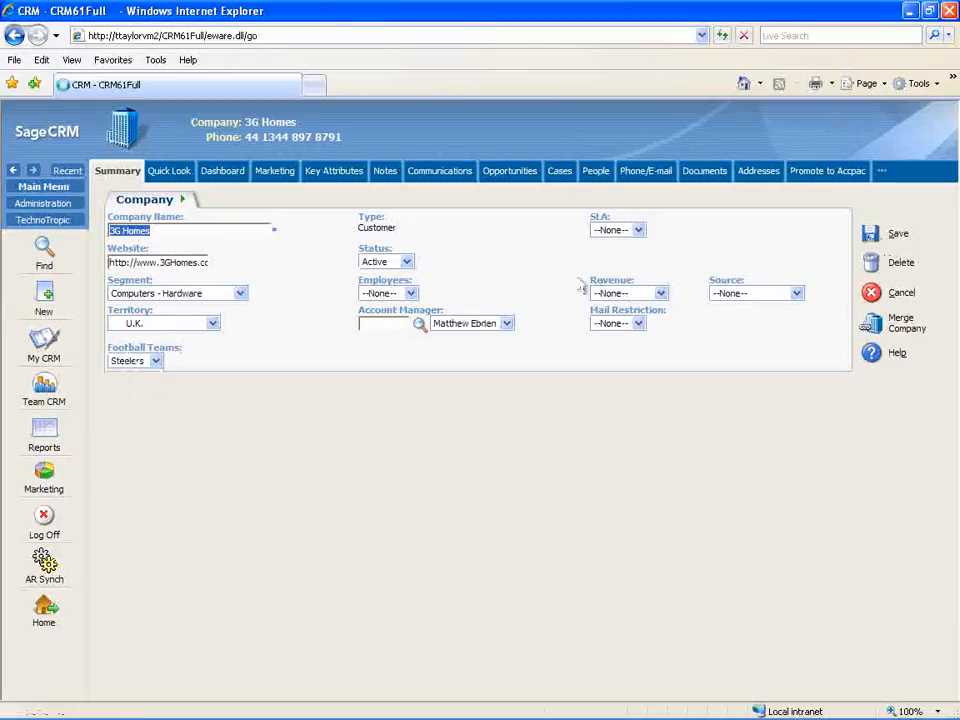
- Return to the company search and find the companies whose Football Teams value is 49rs
click(45, 252)
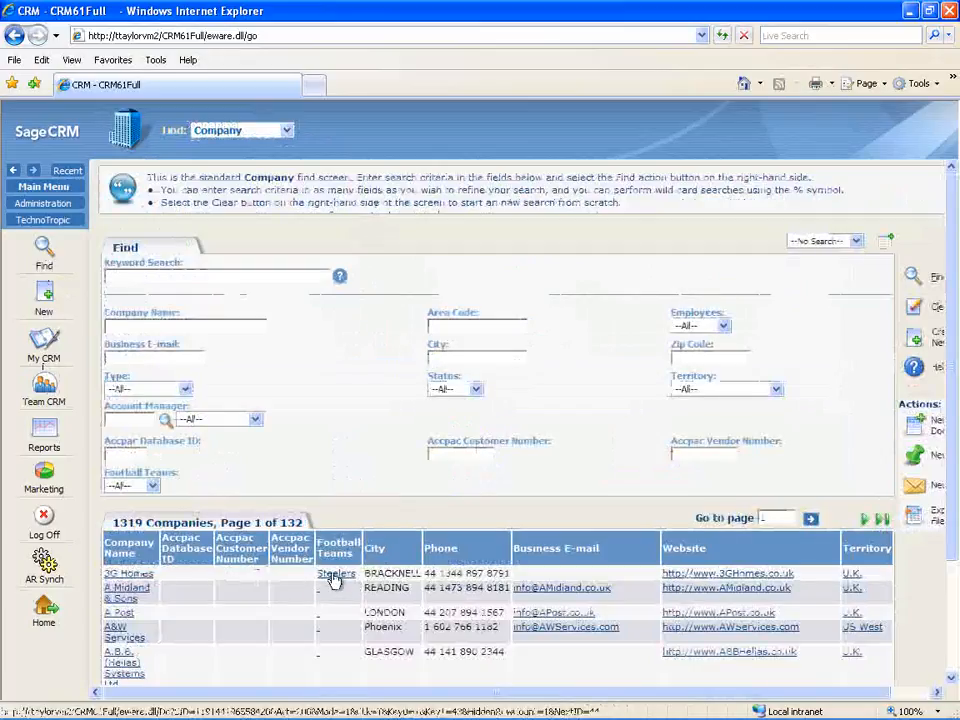
click(150, 485)
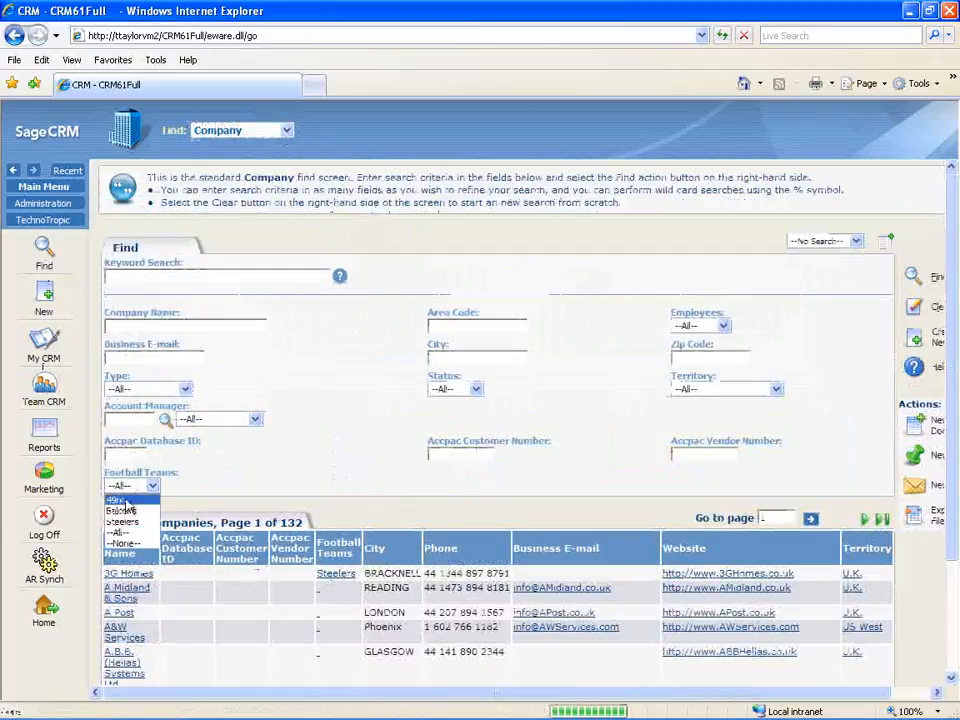
click(128, 499)
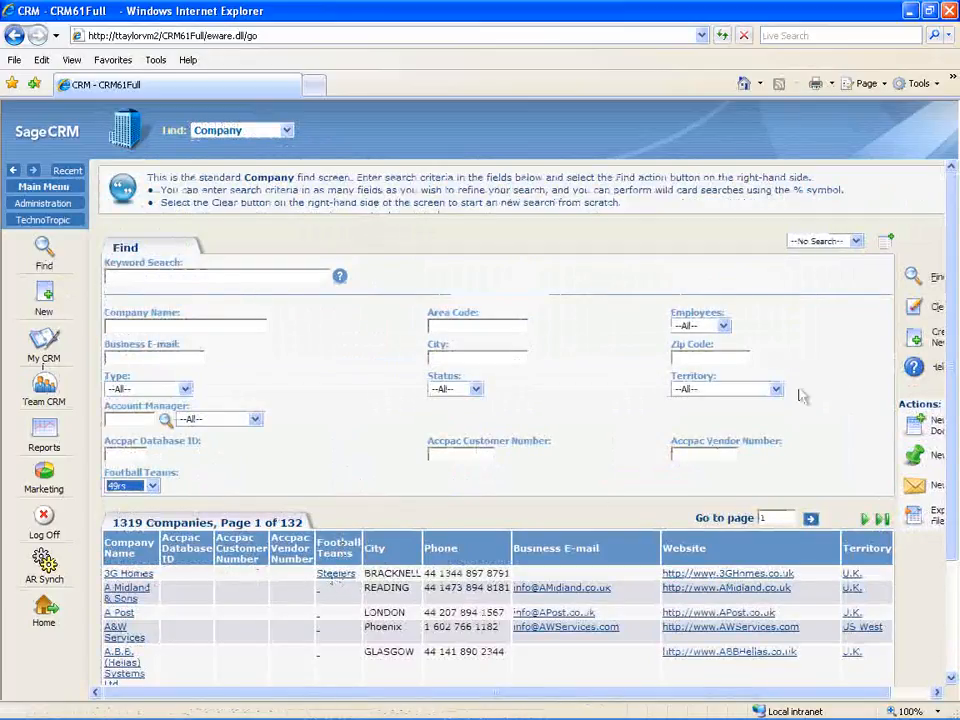
click(919, 280)
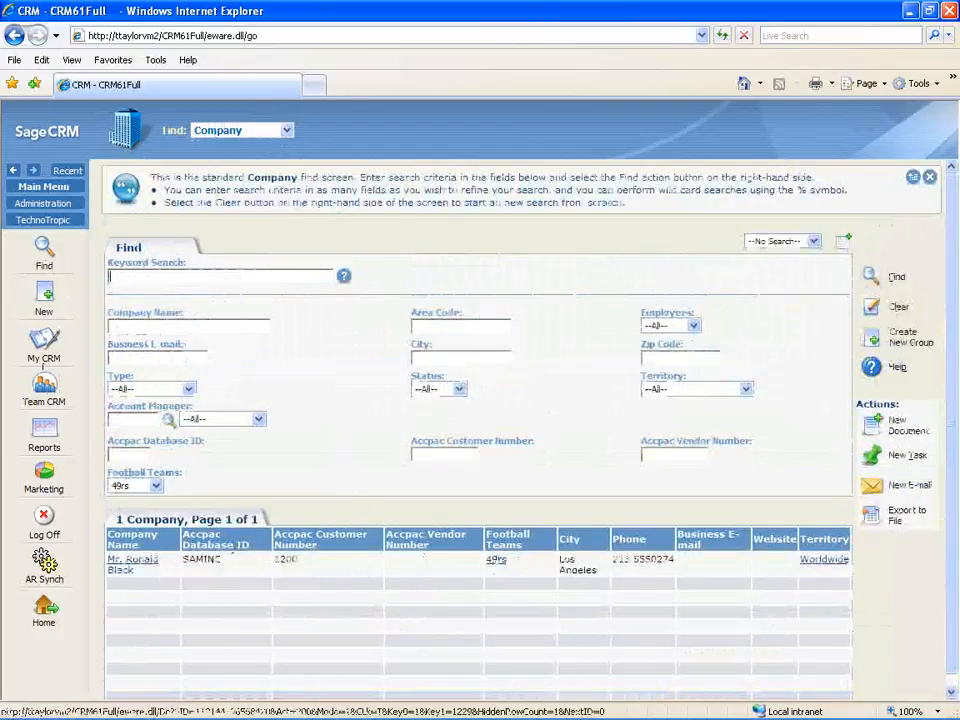
- Change the Football Teams search criterion to Steelers and run the company search again
click(156, 486)
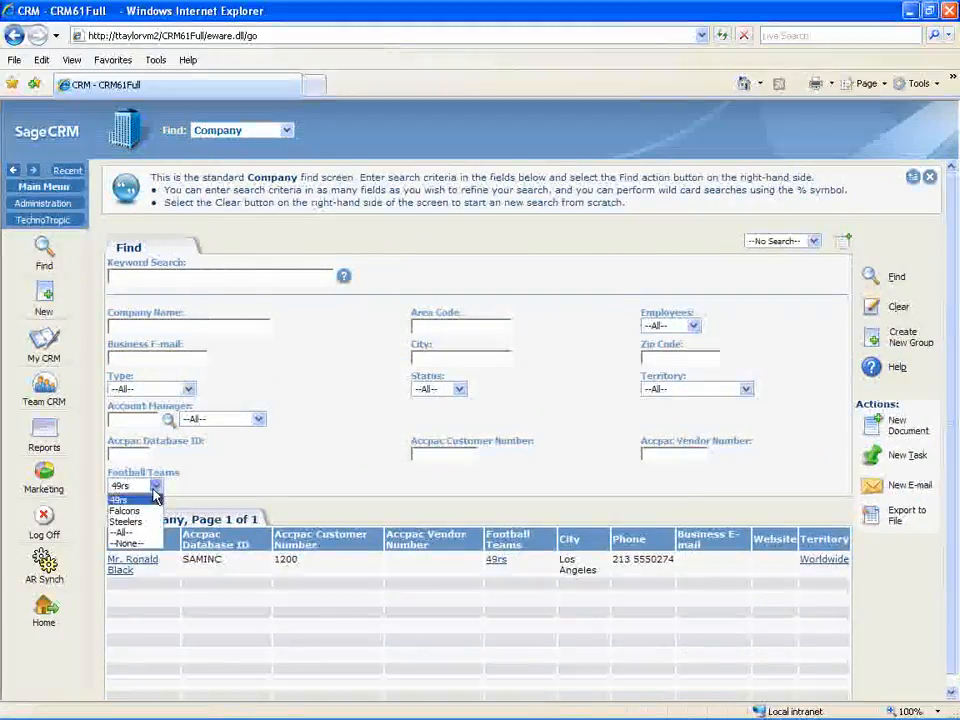
click(128, 522)
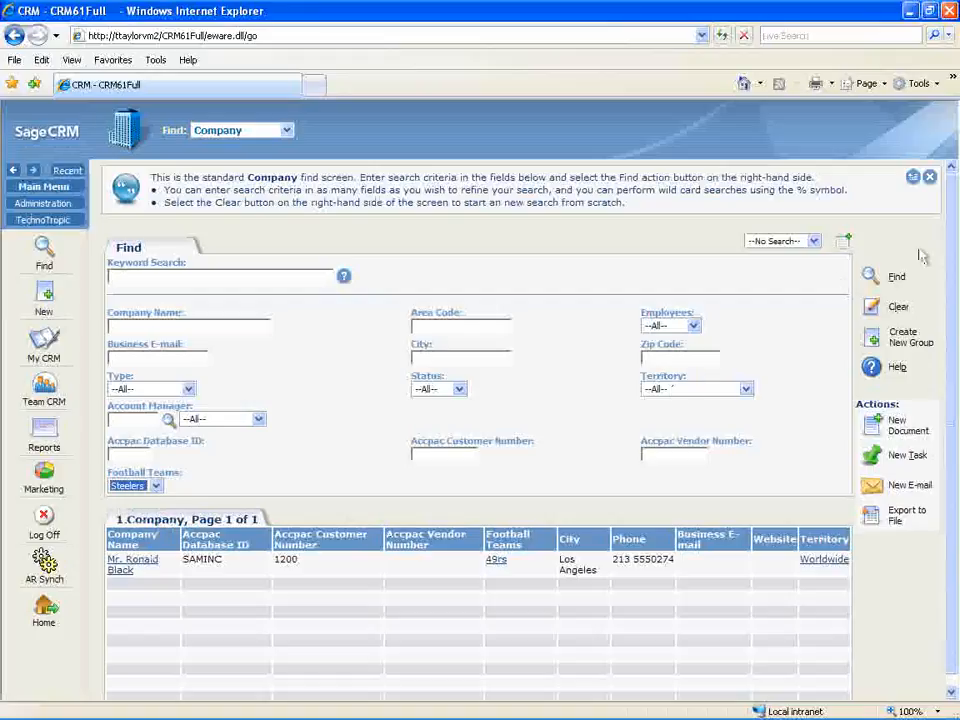
click(870, 276)
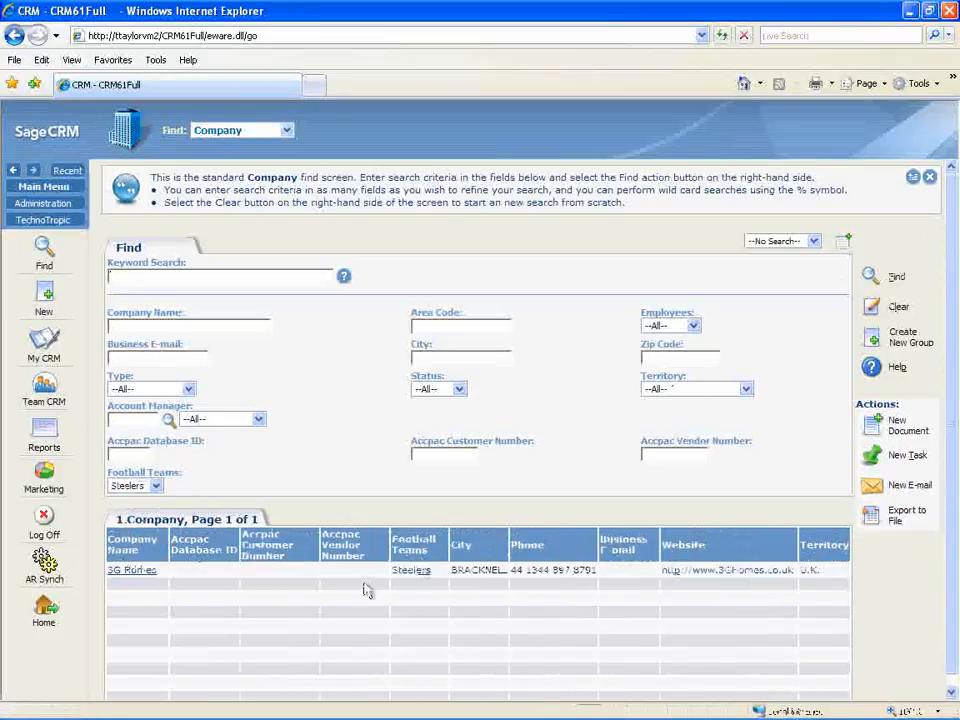